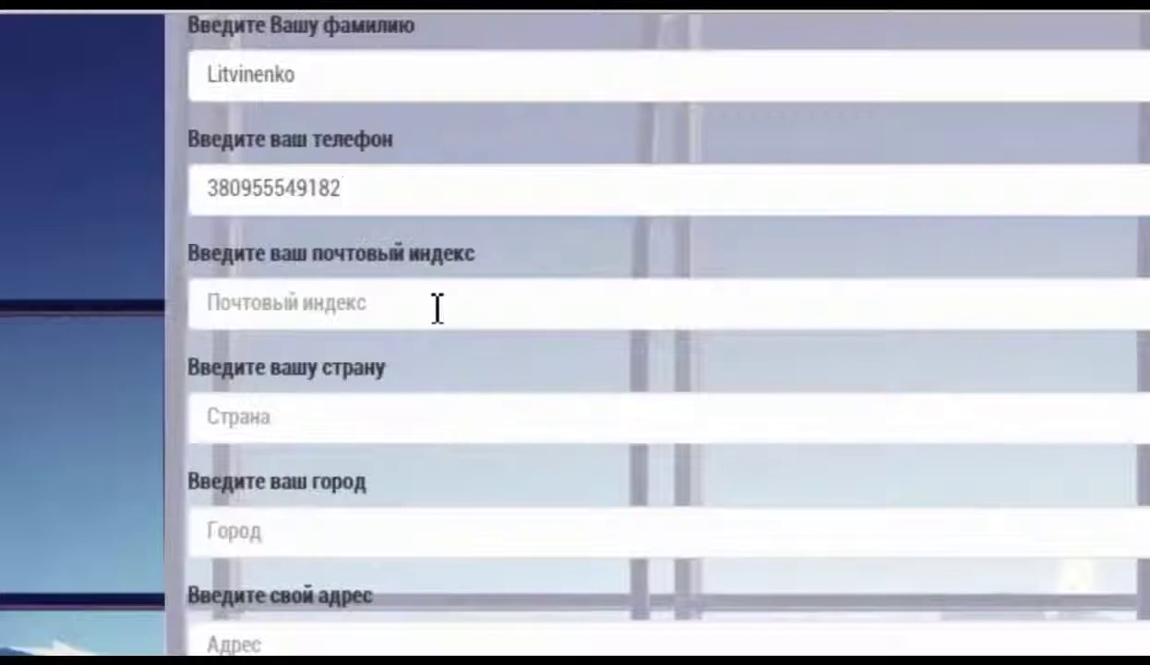
# Autofill the postal code, country Ukraine, city and street address from saved data
pyautogui.click(222, 305)
pyautogui.doubleClick(235, 303)
pyautogui.moveTo(282, 418); pyautogui.dragTo(199, 429)
pyautogui.moveTo(274, 528); pyautogui.dragTo(179, 542)
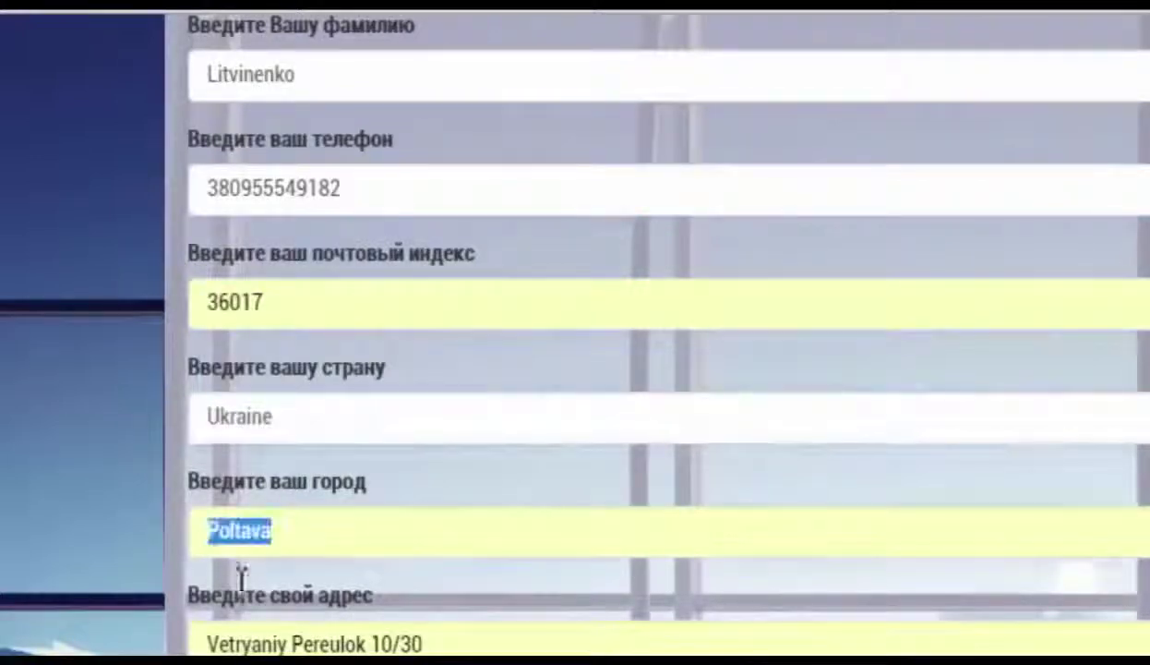
pyautogui.moveTo(423, 642); pyautogui.dragTo(201, 644)
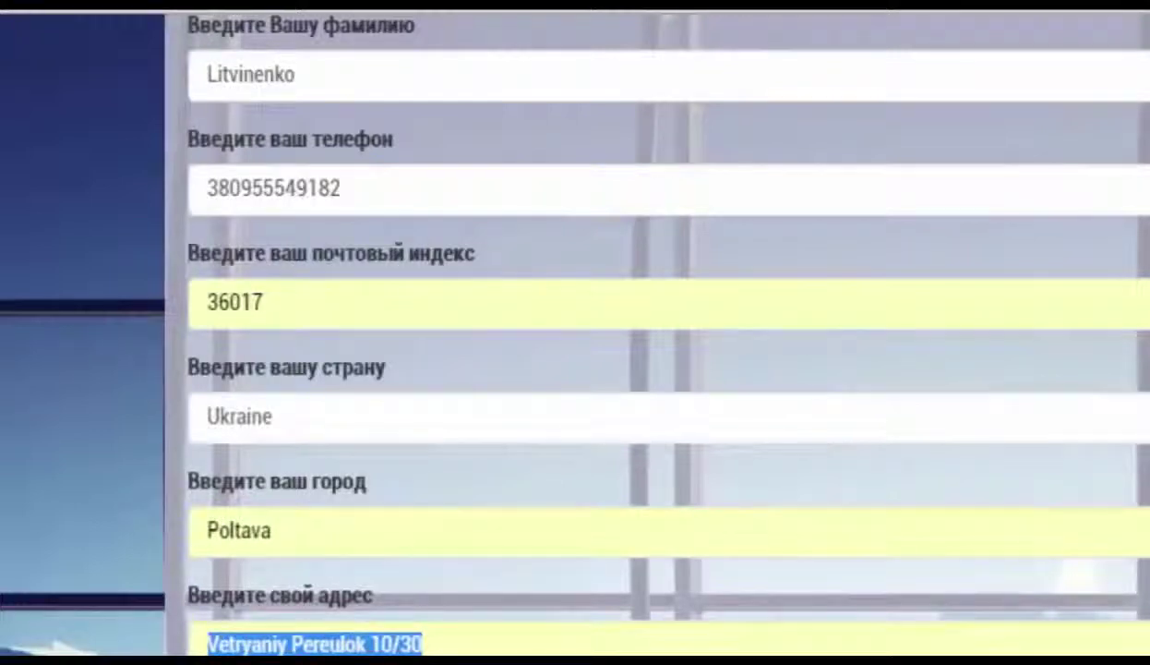
pyautogui.scroll(10, 646, 332)
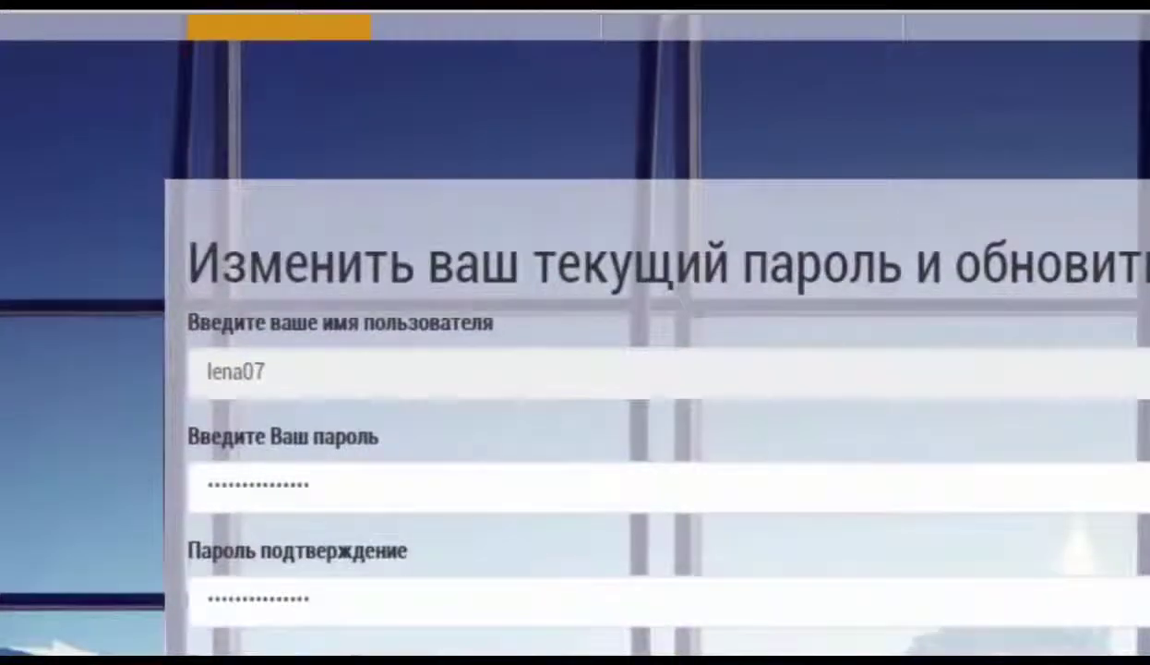
# Review the password fields and save the profile with Обновление
pyautogui.click(355, 498)
pyautogui.moveTo(224, 504); pyautogui.dragTo(956, 583)
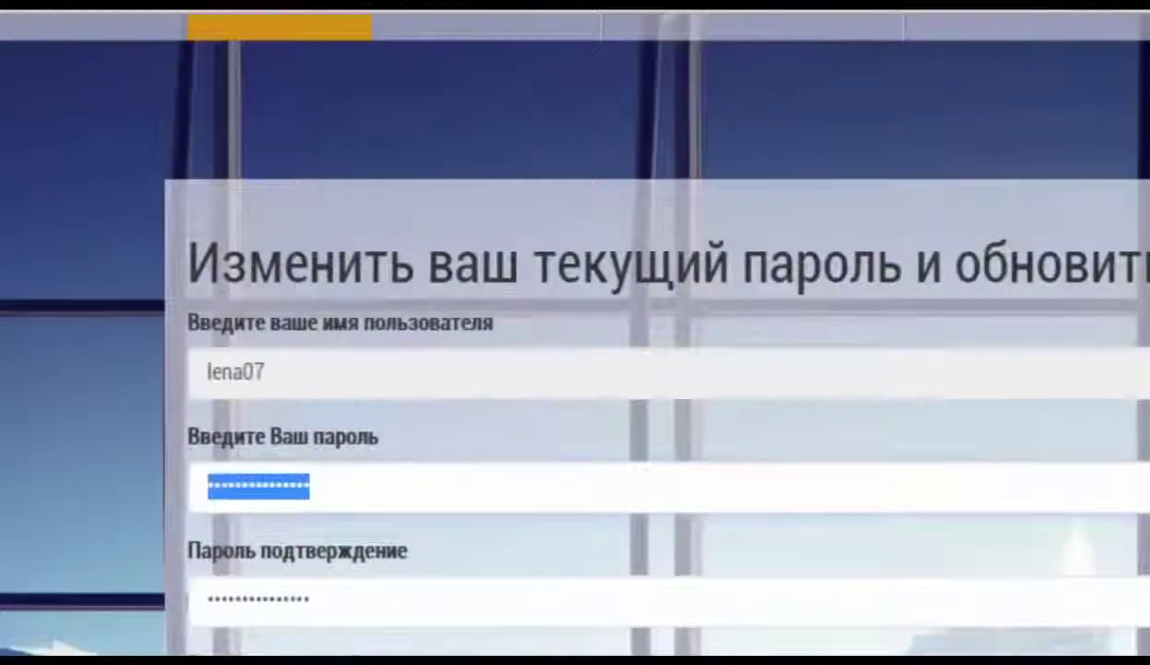
pyautogui.scroll(-7, 955, 583)
pyautogui.scroll(-10, 646, 332)
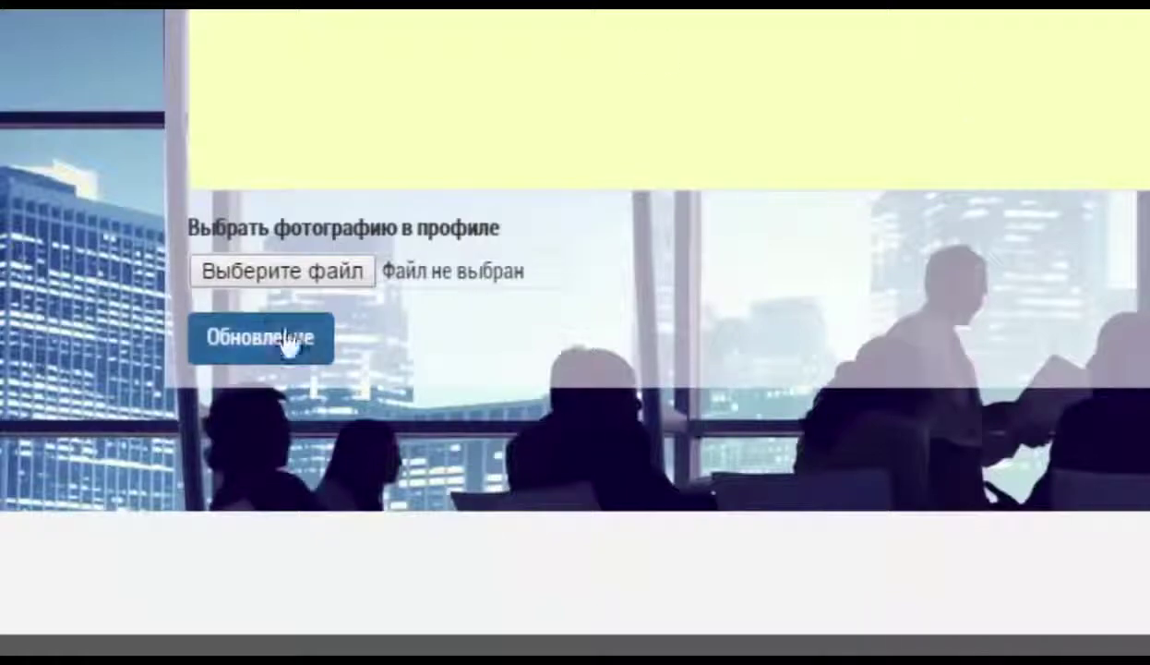
pyautogui.click(252, 359)
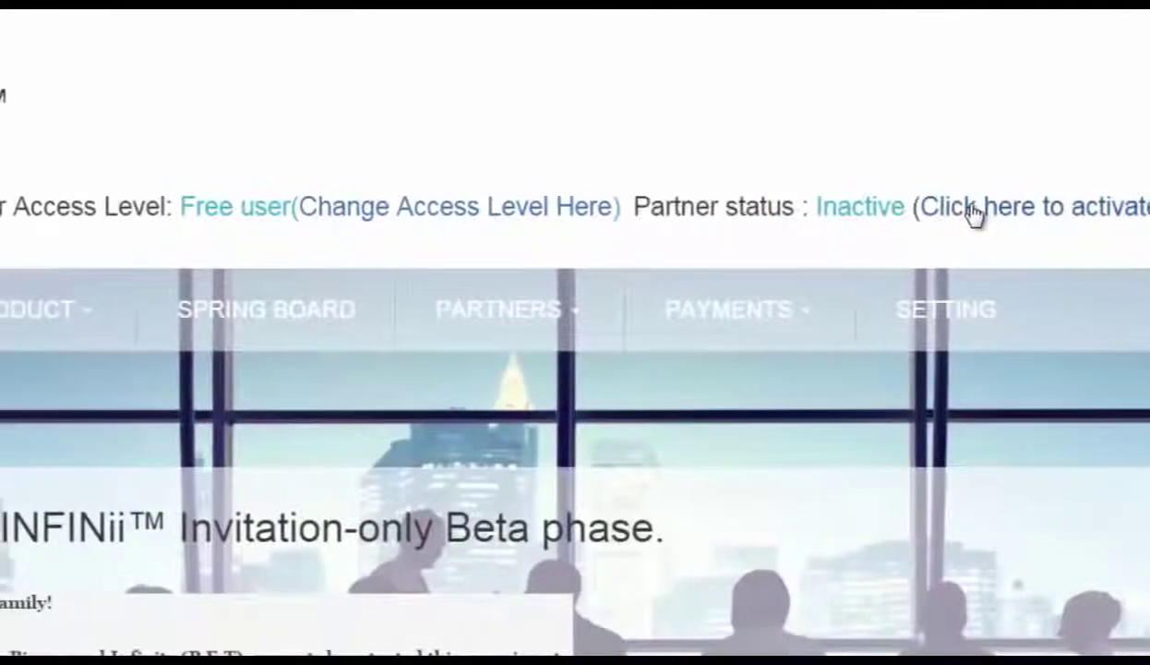
# Start partner activation, clear the wrong Last name and choose Russia as the billing country
pyautogui.click(951, 211)
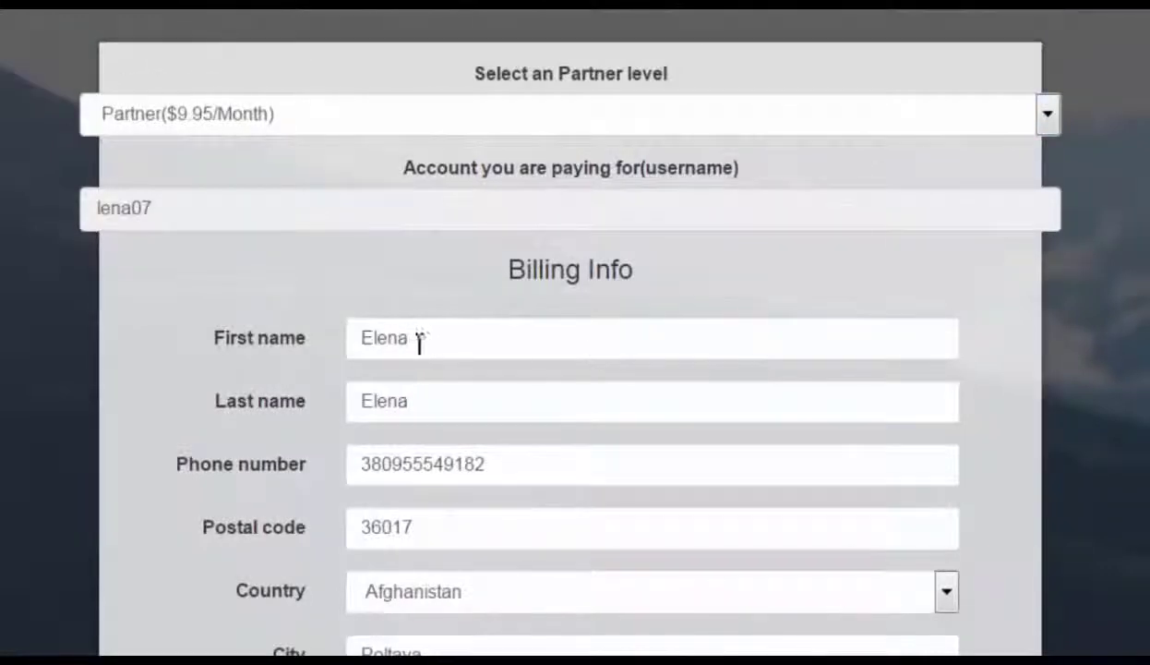
pyautogui.click(434, 415)
pyautogui.press('BackSpace')
pyautogui.press('BackSpace')
pyautogui.press('BackSpace')
pyautogui.press('BackSpace')
pyautogui.press('BackSpace')
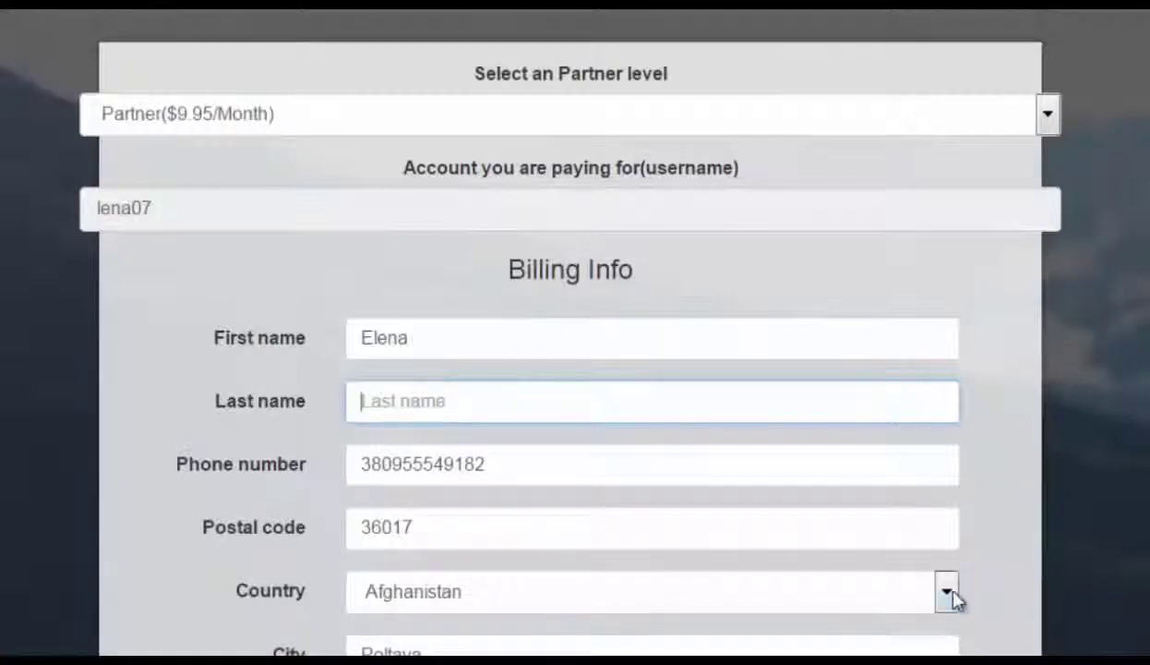
pyautogui.click(953, 598)
pyautogui.moveTo(949, 158); pyautogui.dragTo(939, 441)
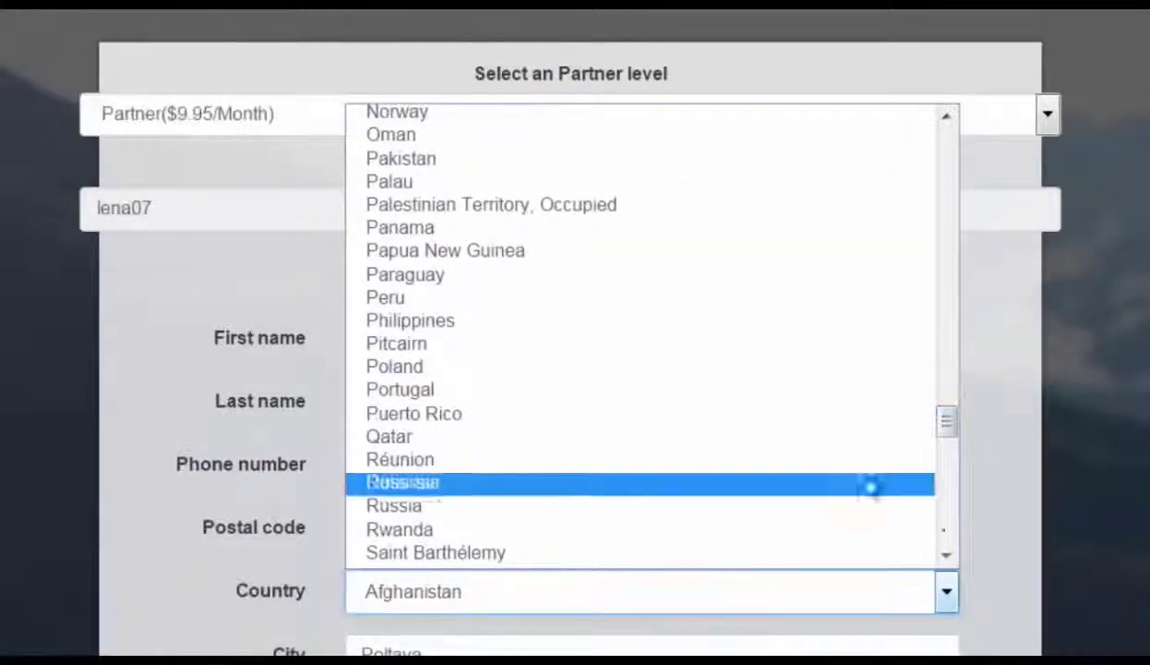
pyautogui.click(420, 506)
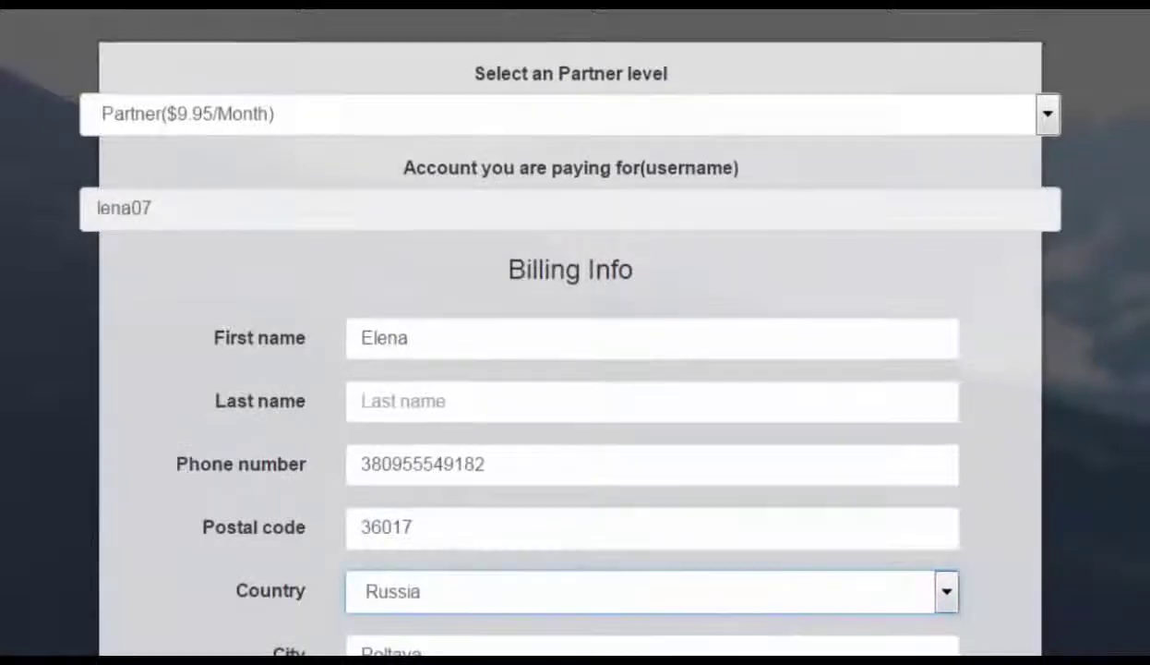
pyautogui.scroll(-10, 575, 332)
pyautogui.scroll(-3, 927, 565)
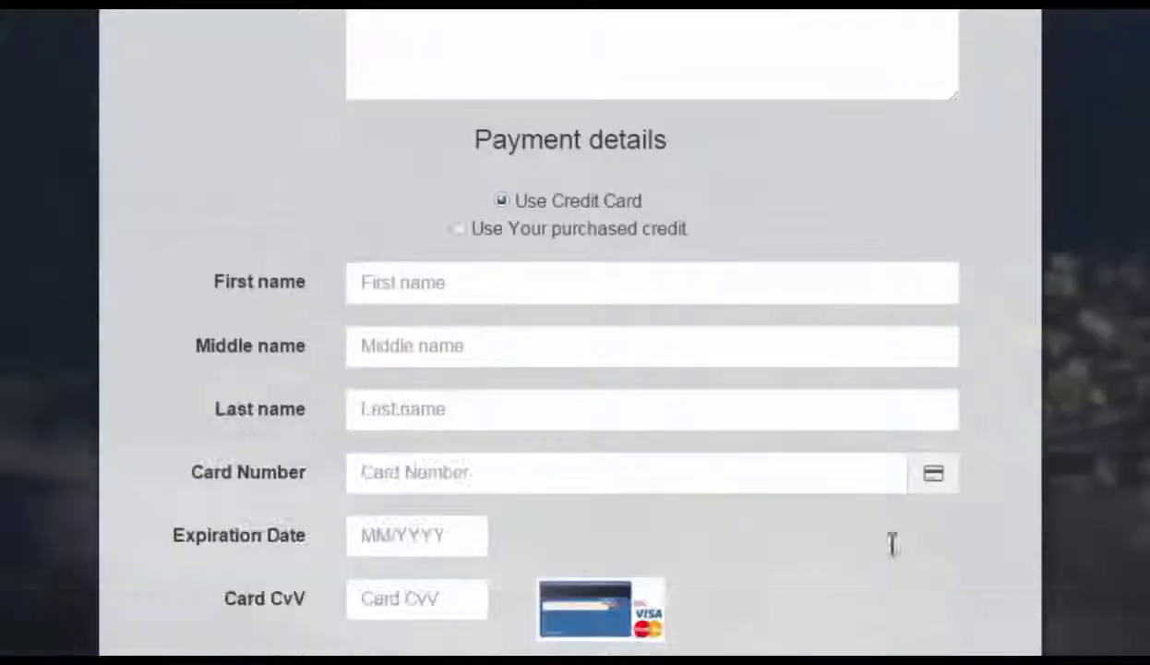
# Enter the cardholder's first, middle and last names and the card number
pyautogui.click(566, 259)
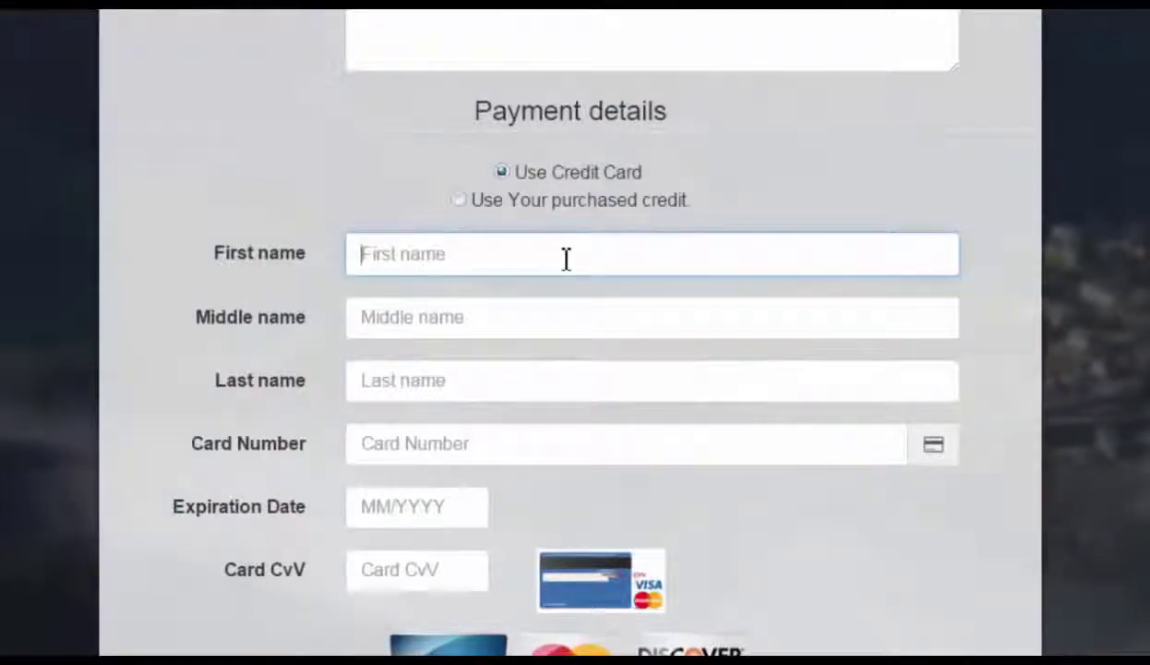
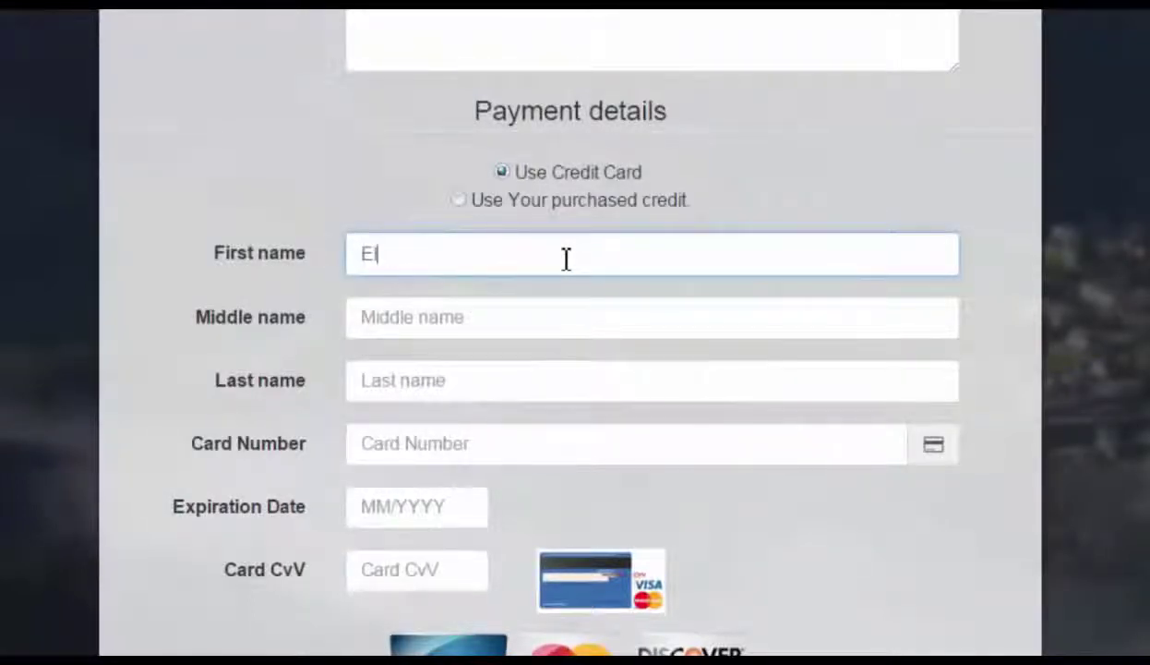
pyautogui.click(506, 318)
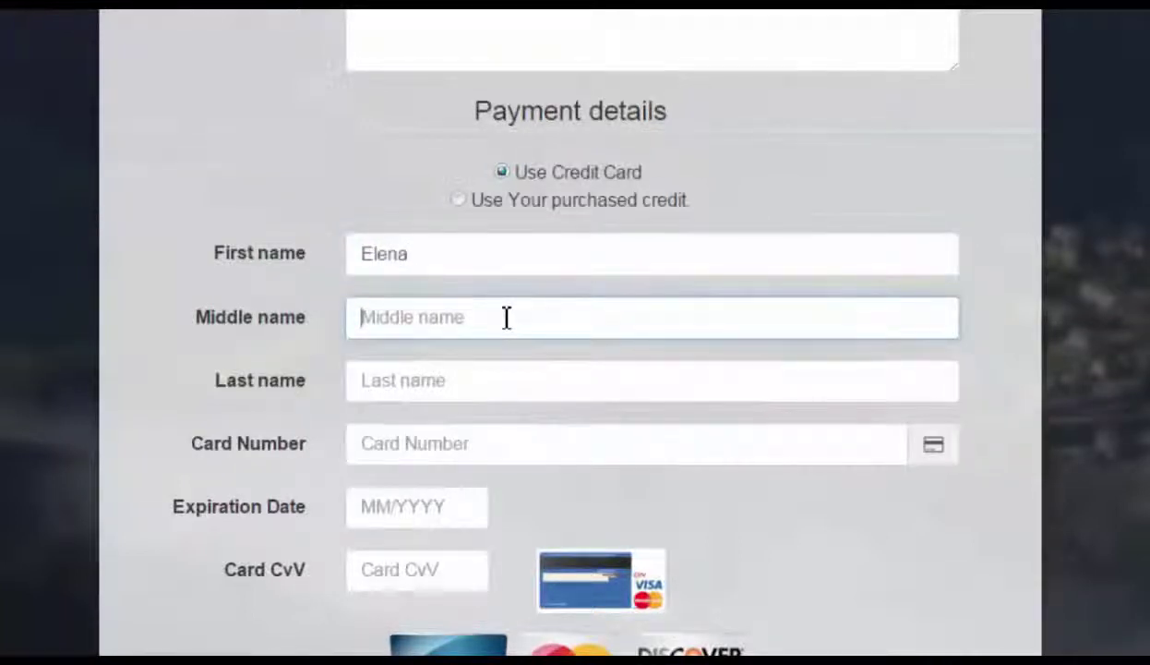
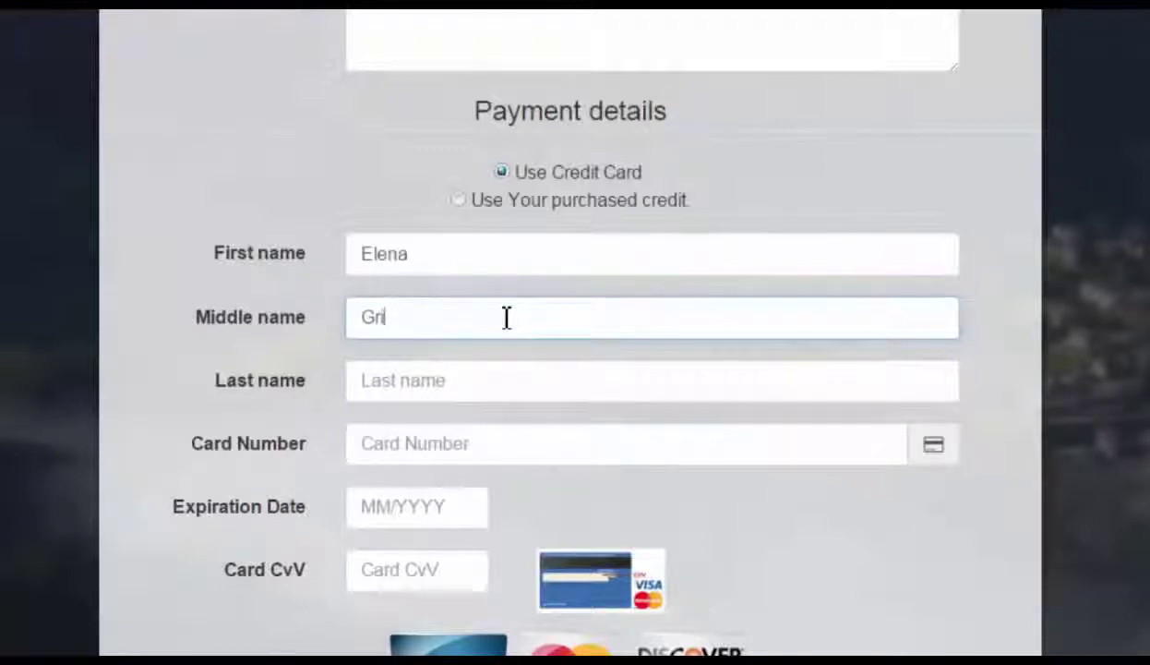
pyautogui.click(490, 384)
pyautogui.click(562, 443)
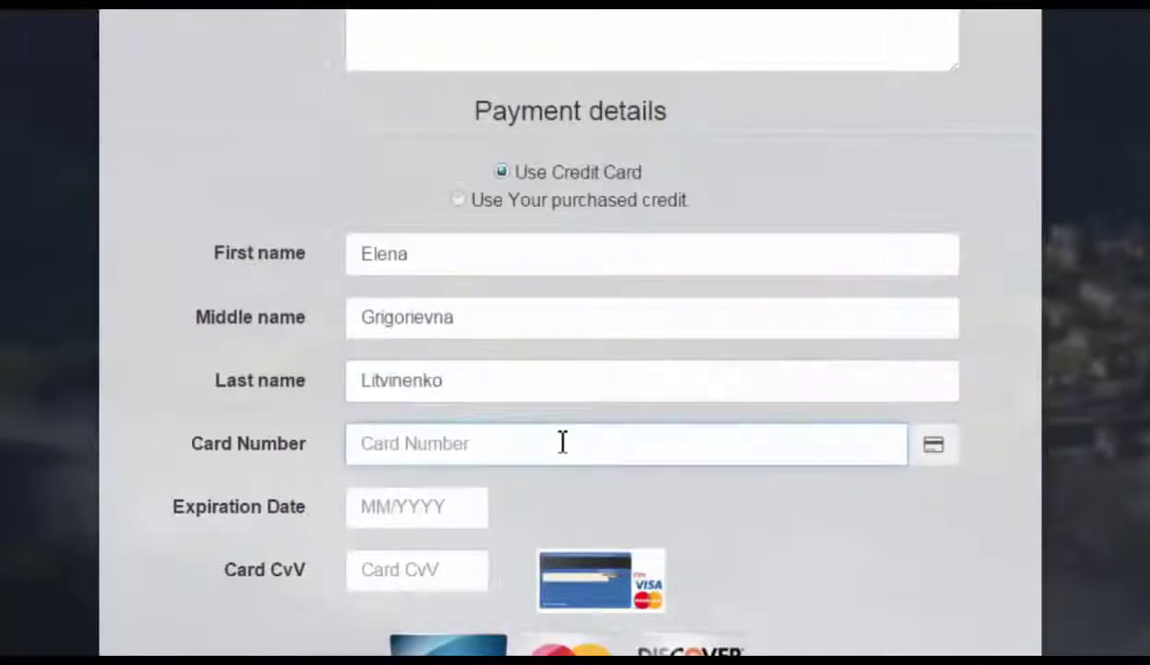
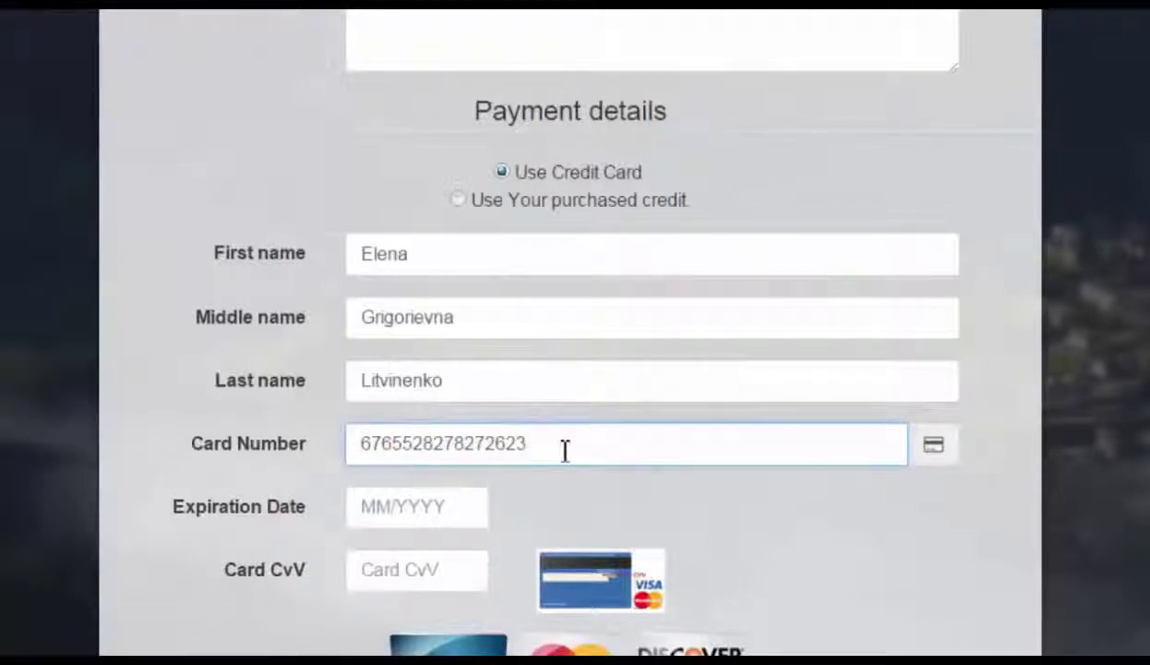
# Fill expiry 10/2018 from autofill, enter the CVV, and accept the Terms of Service
pyautogui.click(478, 517)
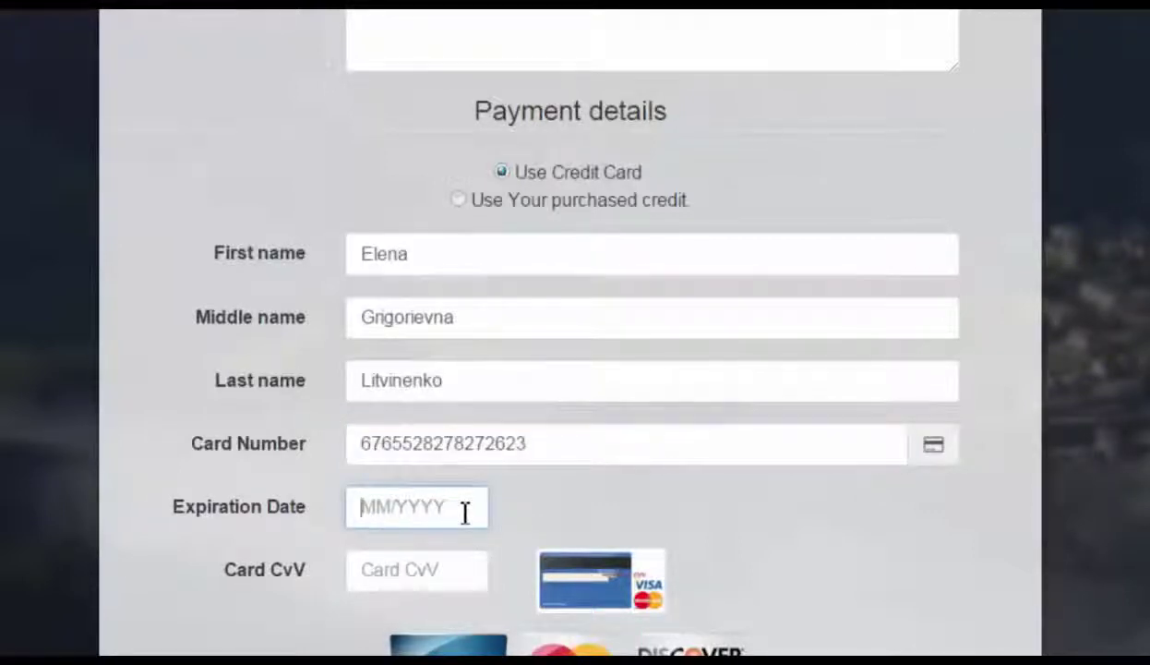
pyautogui.click(396, 513)
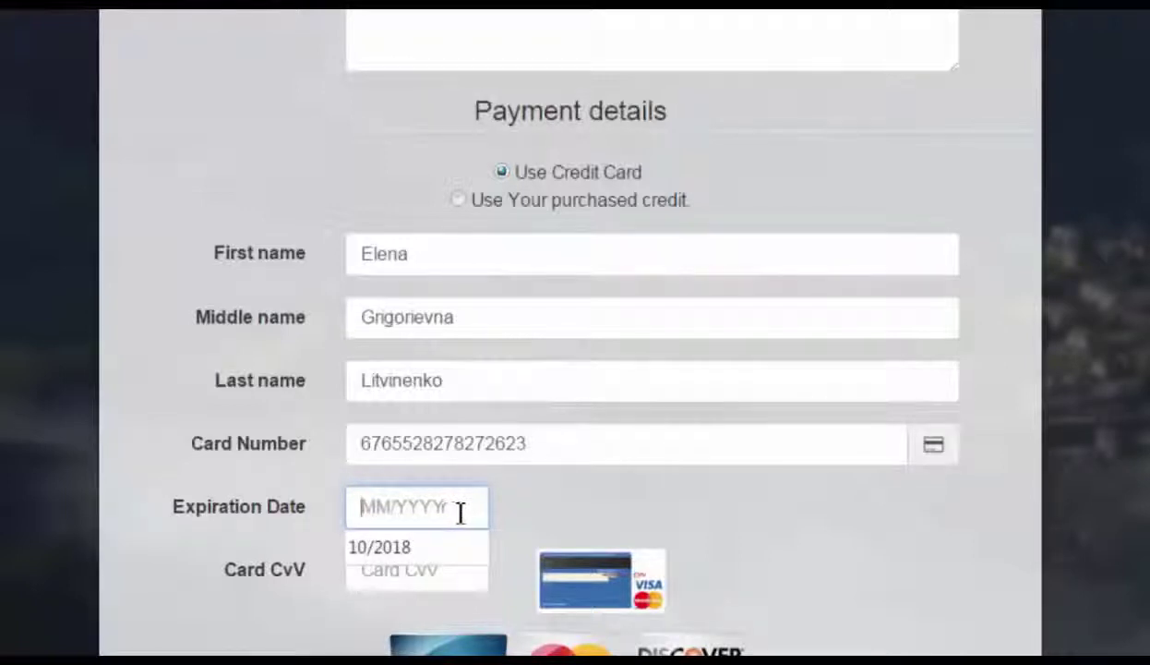
pyautogui.click(395, 549)
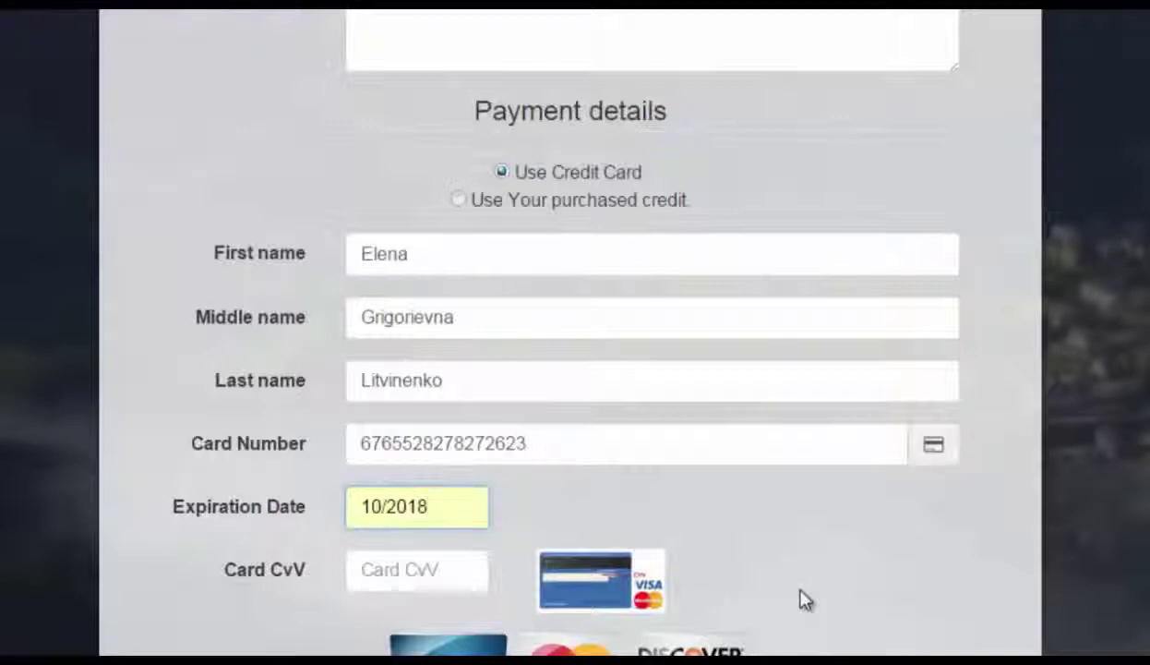
pyautogui.click(479, 574)
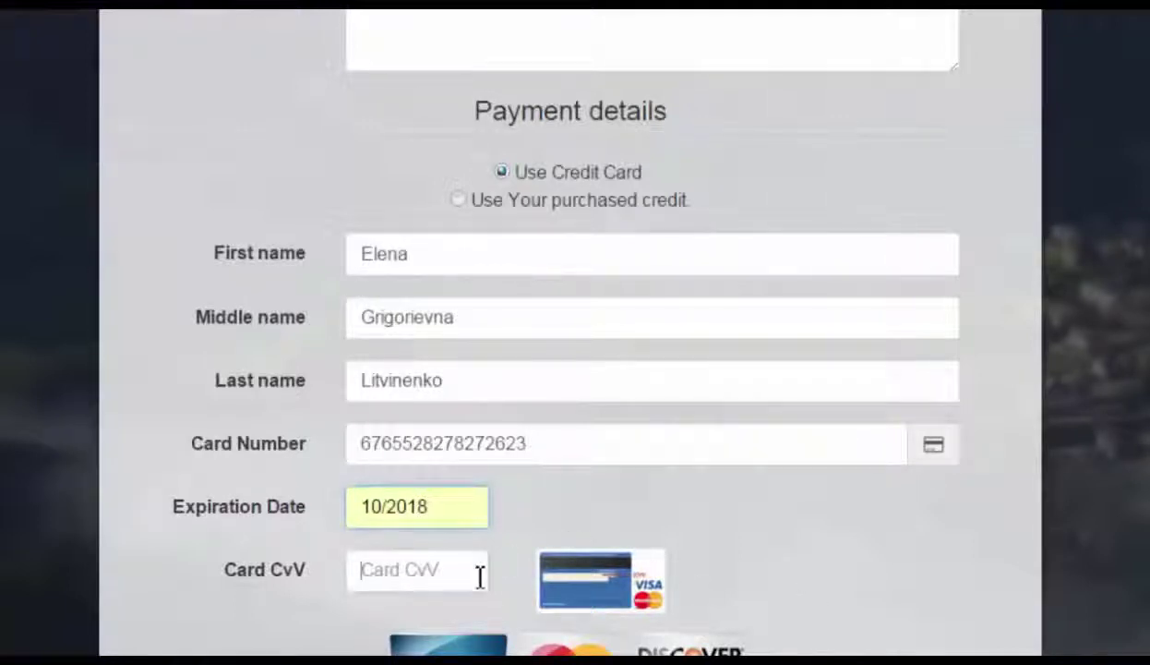
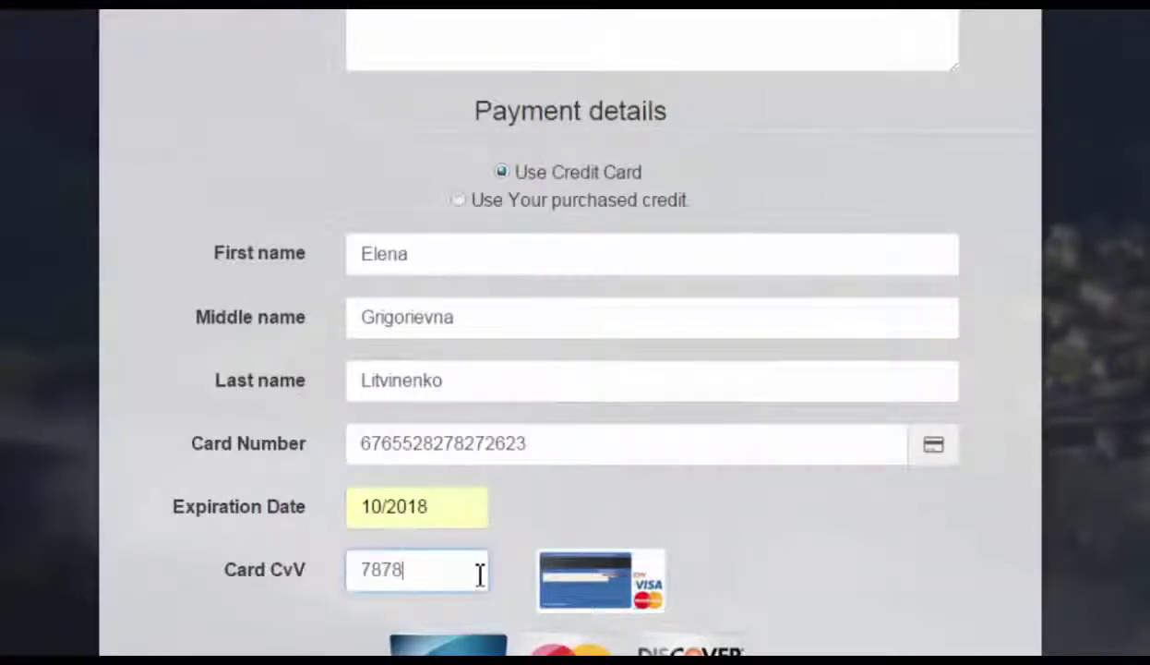
pyautogui.moveTo(438, 506); pyautogui.dragTo(339, 506)
pyautogui.click(729, 506)
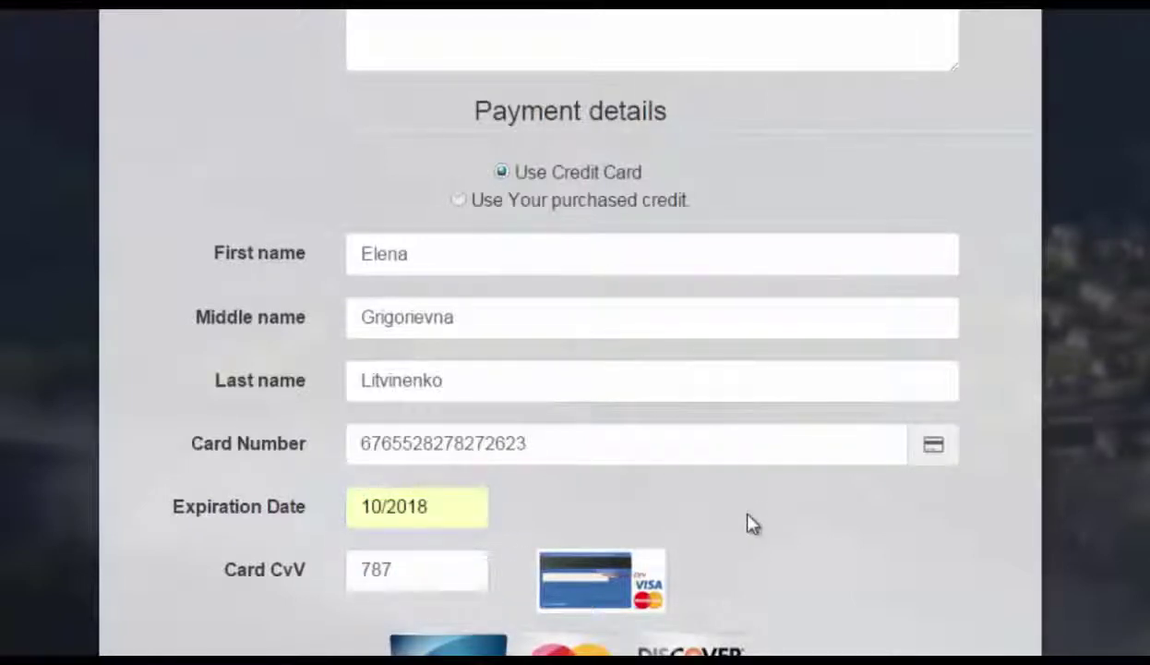
pyautogui.moveTo(411, 580); pyautogui.dragTo(336, 575)
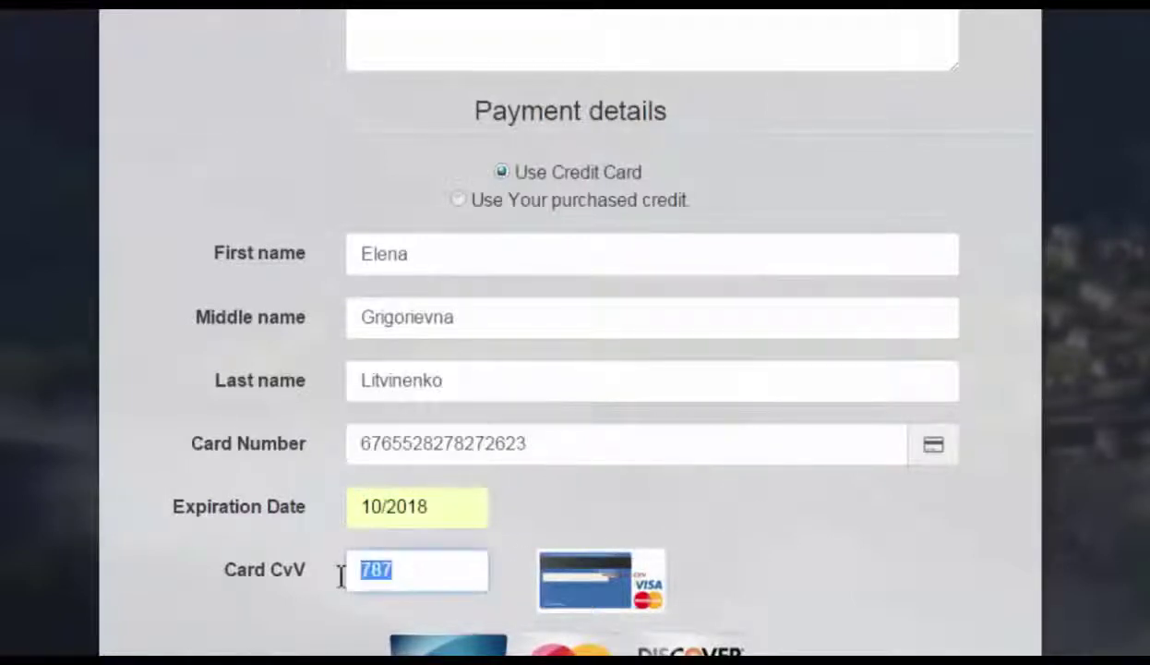
pyautogui.moveTo(558, 445); pyautogui.dragTo(363, 443)
pyautogui.scroll(-3, 363, 443)
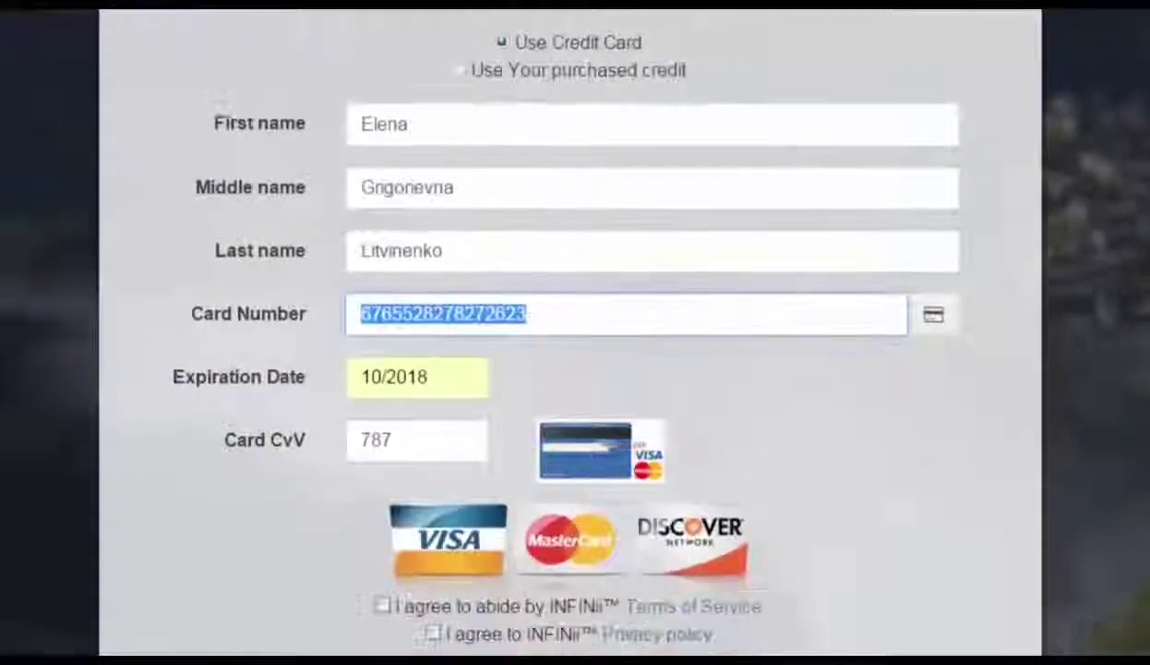
pyautogui.click(382, 606)
# Accept the Privacy policy and review the cardholder name, card number, expiry and CVV
pyautogui.click(433, 634)
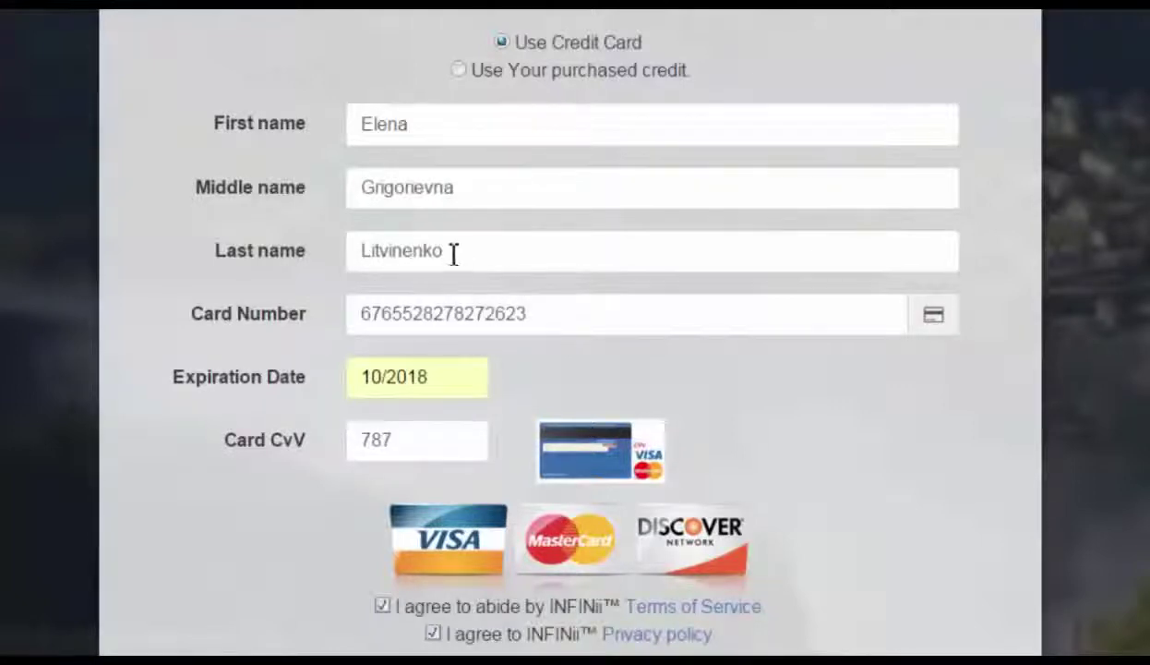
pyautogui.moveTo(442, 120); pyautogui.dragTo(327, 121)
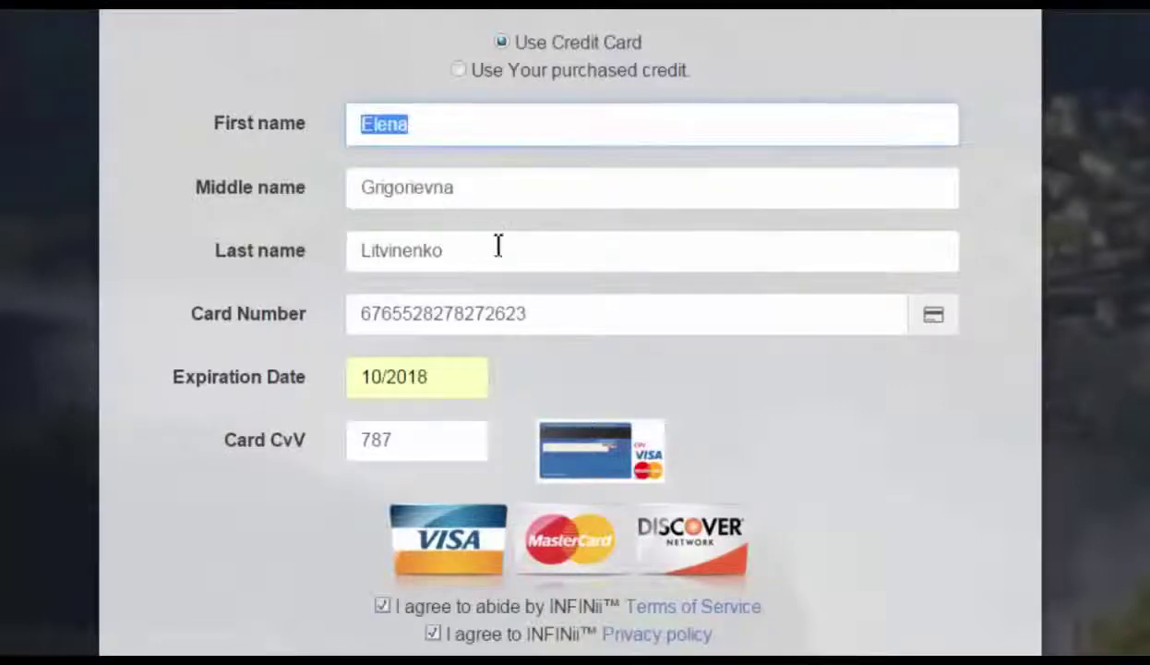
pyautogui.moveTo(496, 247); pyautogui.dragTo(313, 251)
pyautogui.moveTo(563, 314); pyautogui.dragTo(343, 313)
pyautogui.moveTo(447, 377); pyautogui.dragTo(319, 388)
pyautogui.moveTo(397, 441); pyautogui.dragTo(326, 447)
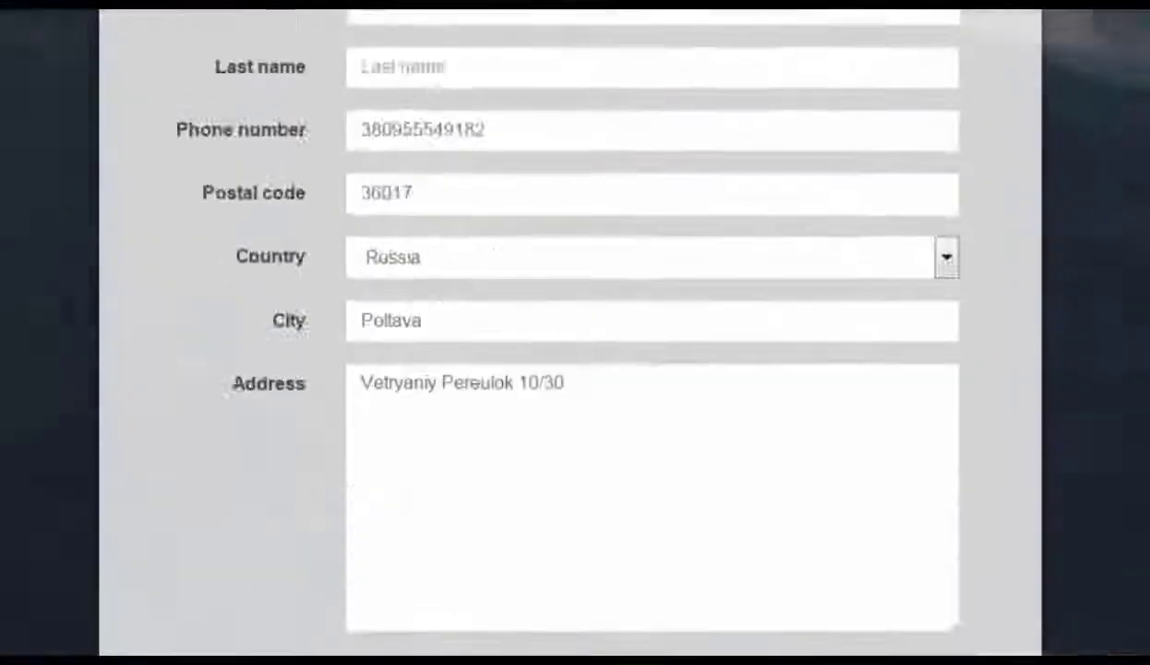
pyautogui.scroll(4, 571, 333)
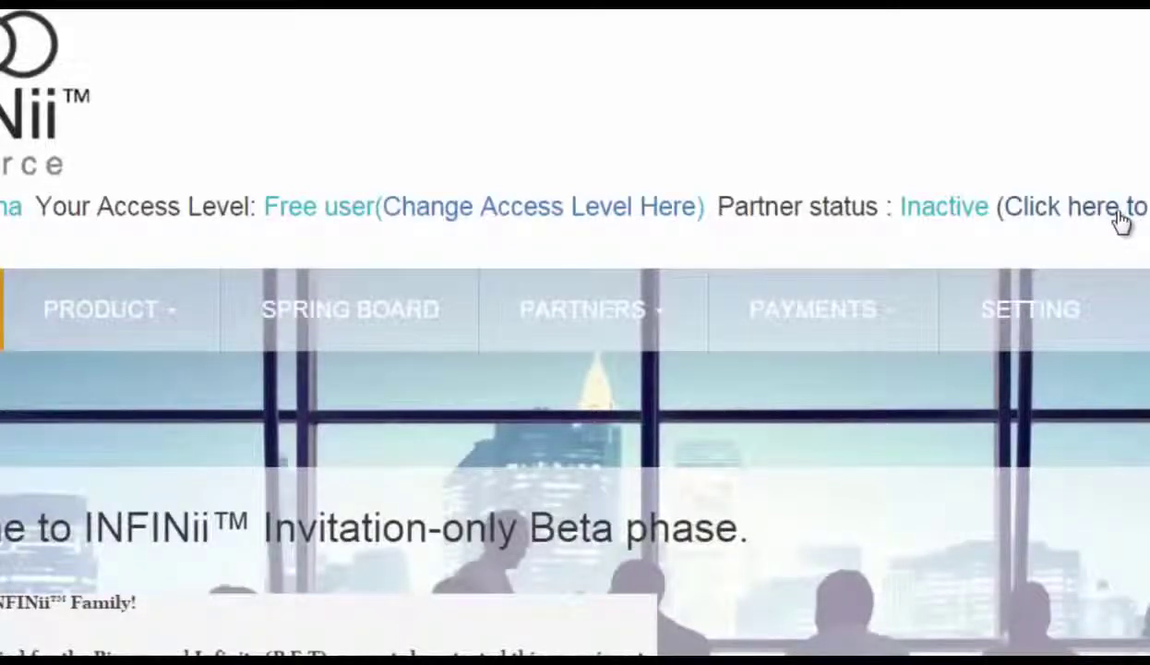
# Open the access-level upgrade form and choose Prime ($49.95/month) as the product
pyautogui.click(523, 211)
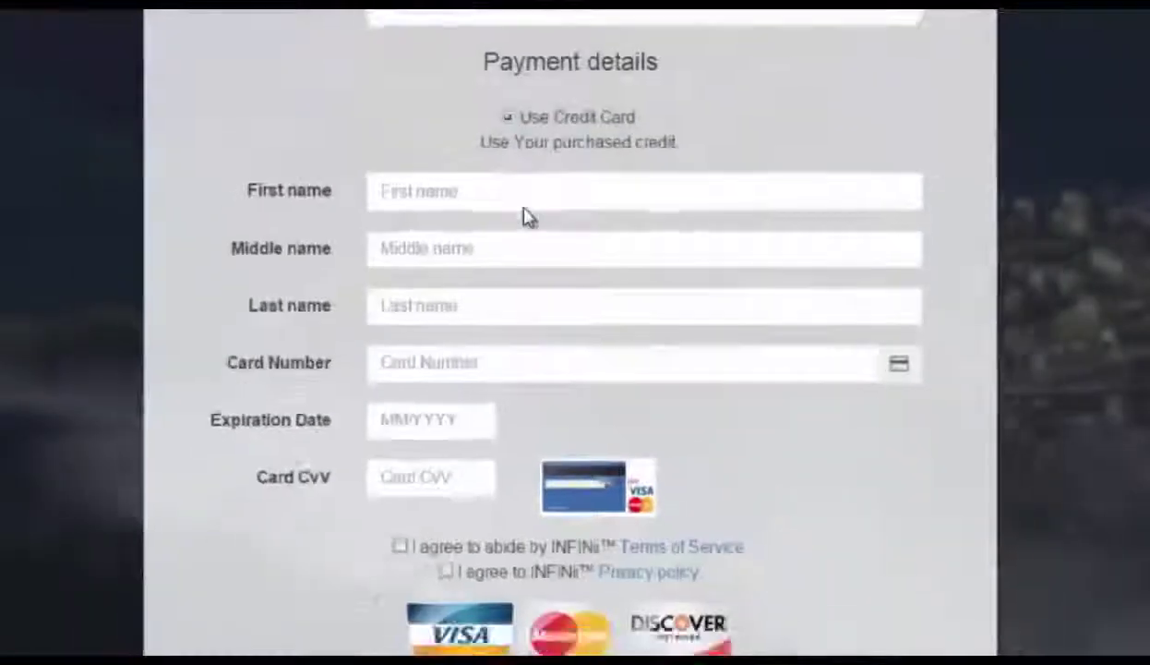
pyautogui.scroll(12, 575, 333)
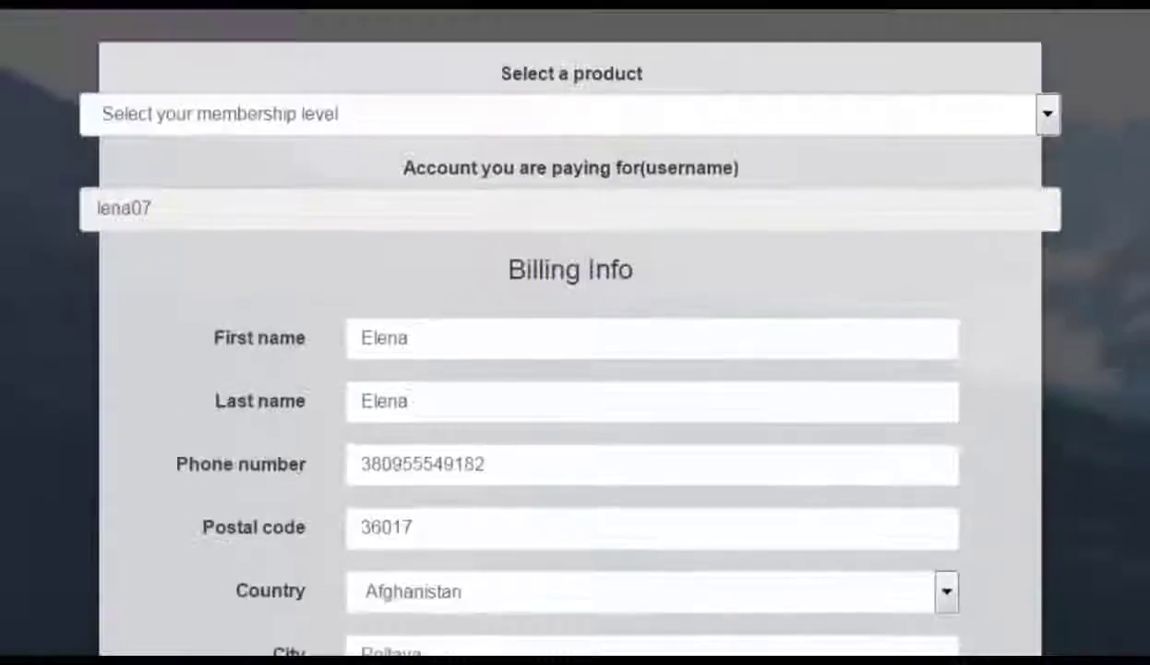
pyautogui.click(1048, 117)
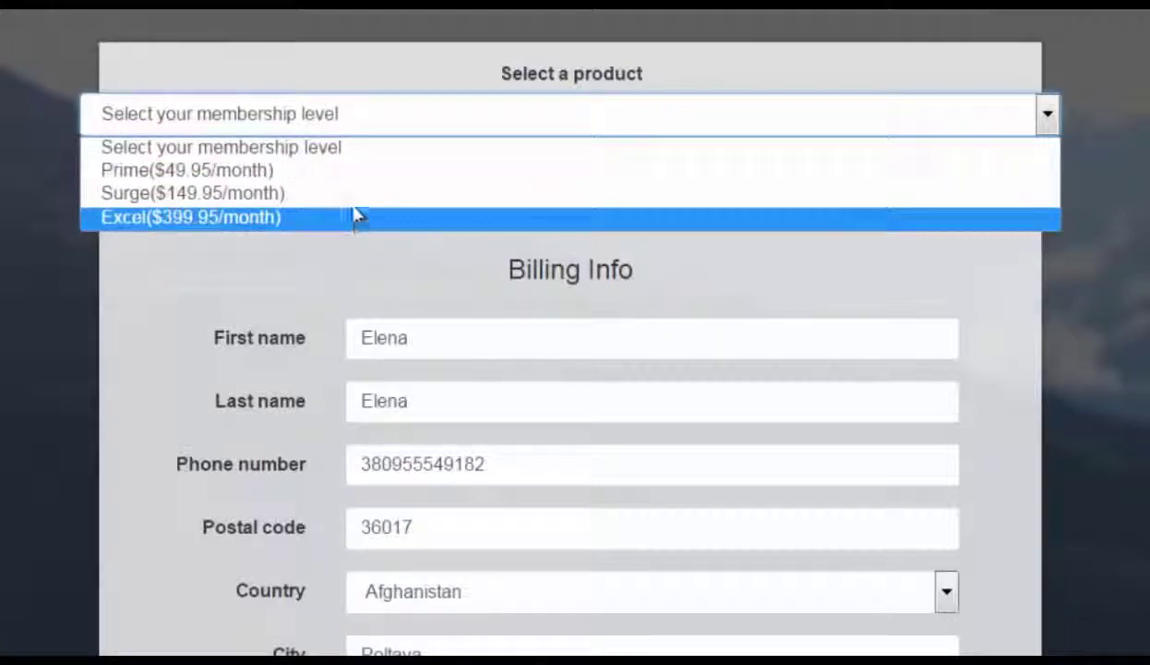
pyautogui.click(360, 181)
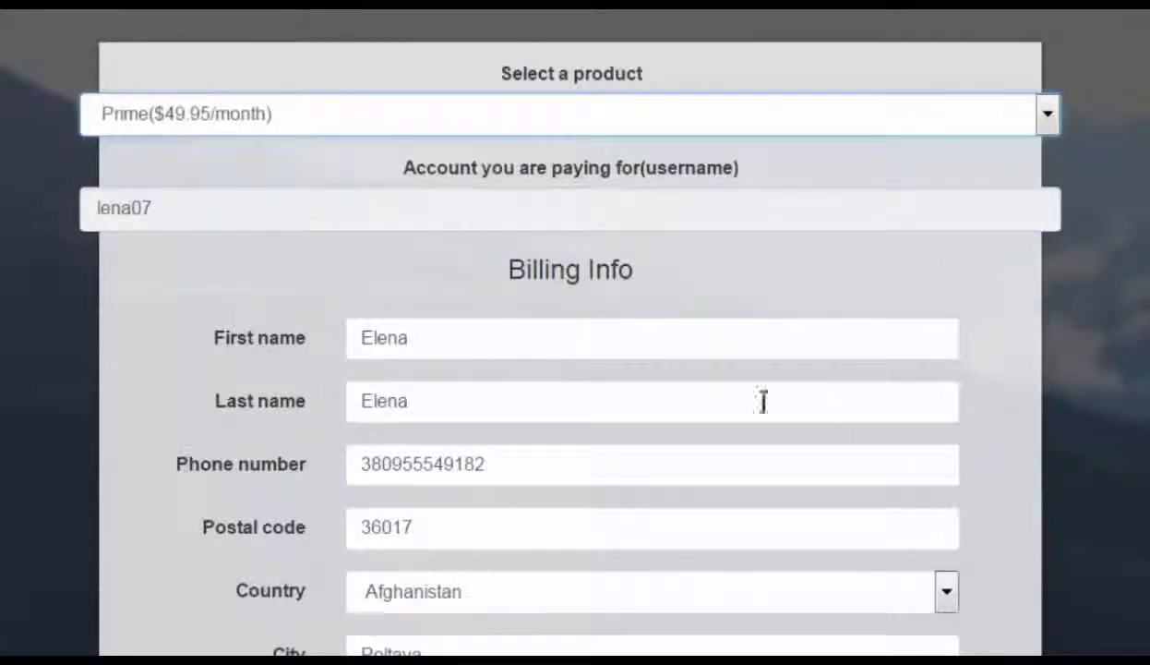
pyautogui.doubleClick(674, 406)
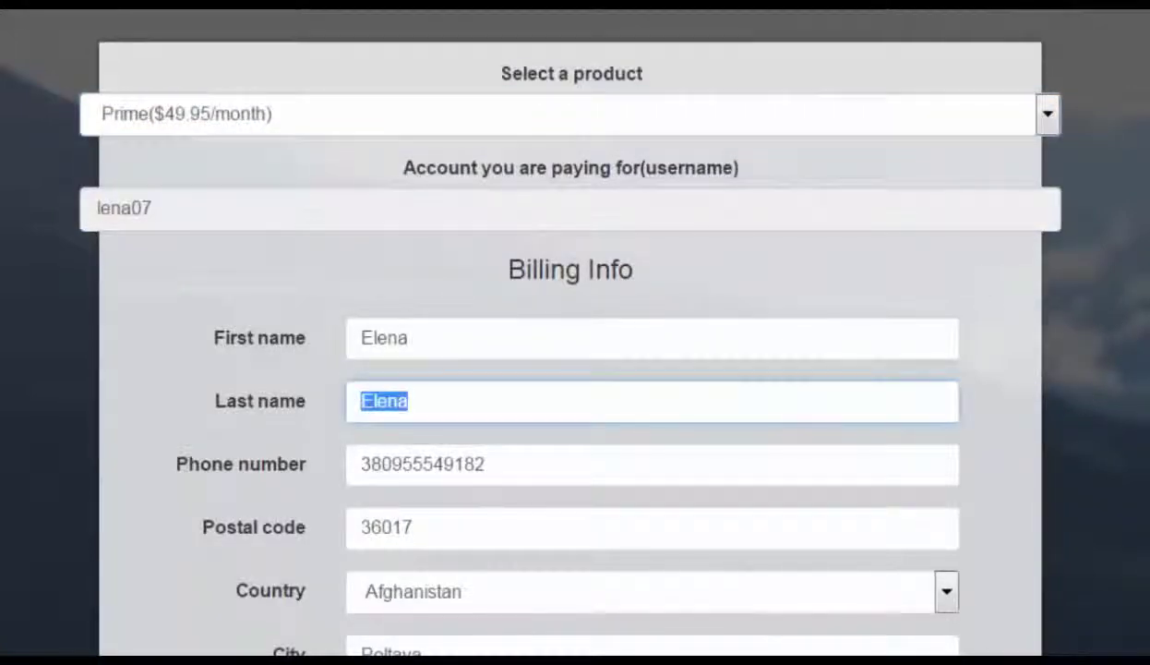
# Step through the blank cardholder and card fields and tick the Terms of Service box
pyautogui.scroll(-4, 673, 407)
pyautogui.scroll(-6, 673, 407)
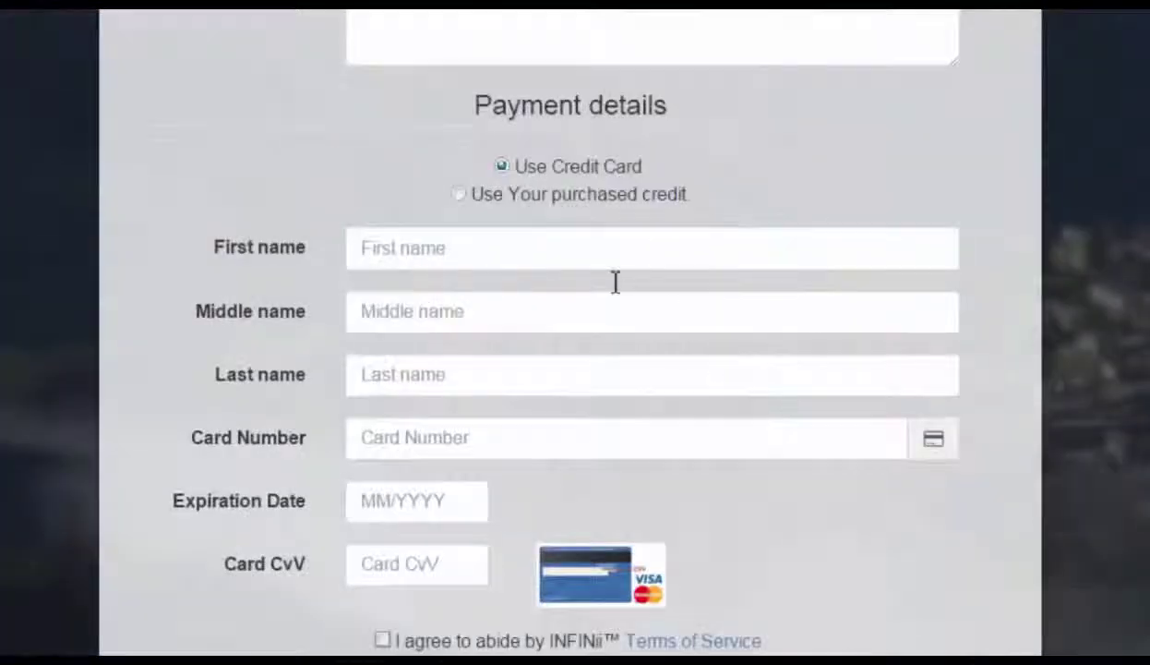
pyautogui.click(554, 263)
pyautogui.click(552, 314)
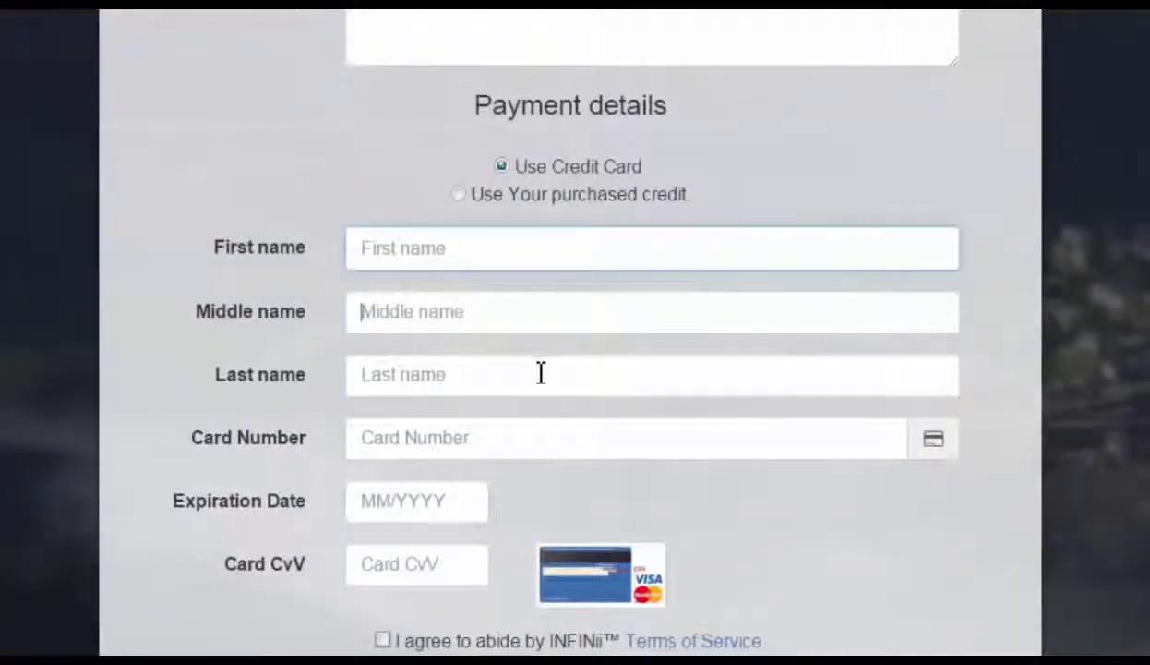
pyautogui.click(539, 382)
pyautogui.click(523, 445)
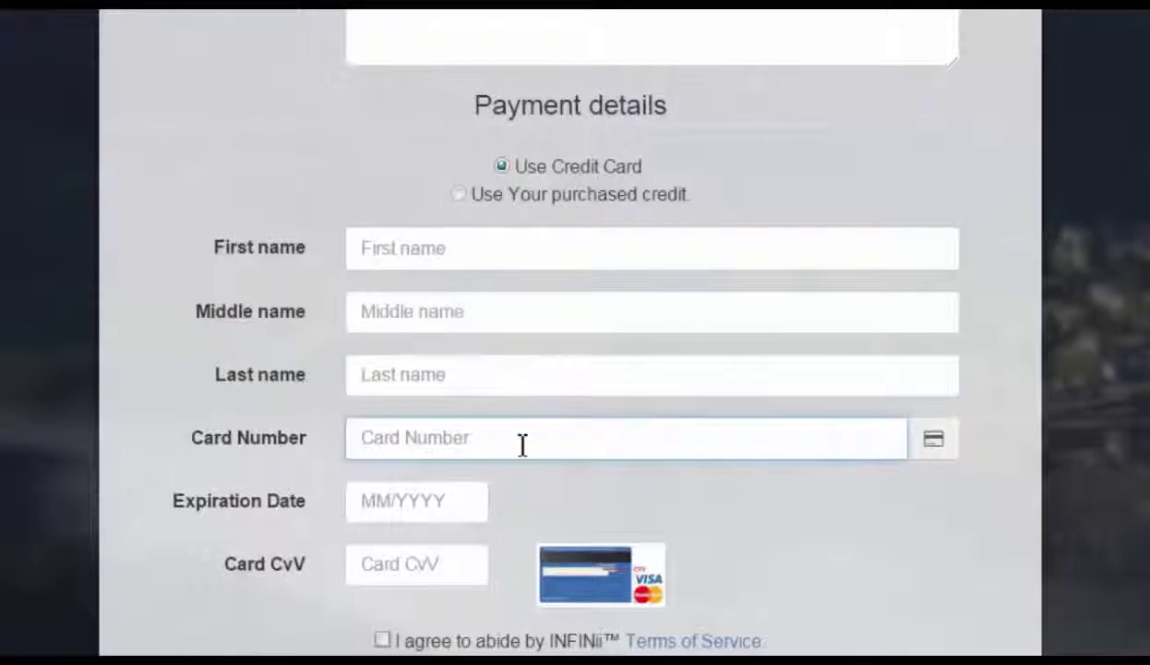
pyautogui.click(464, 502)
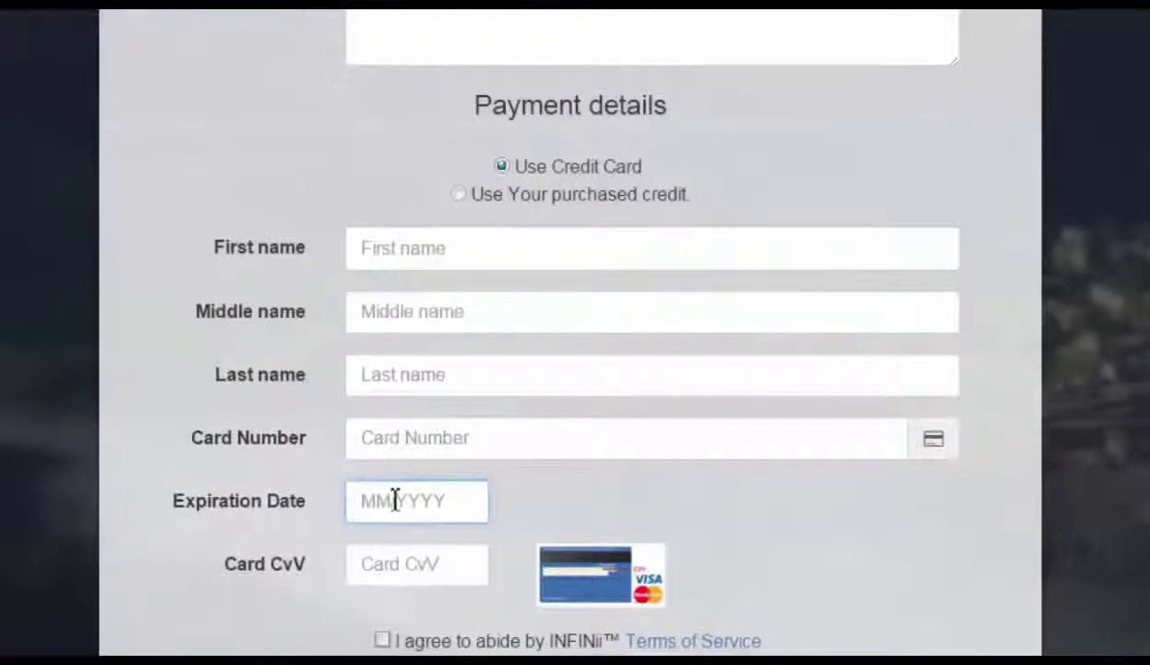
pyautogui.click(444, 560)
pyautogui.click(382, 639)
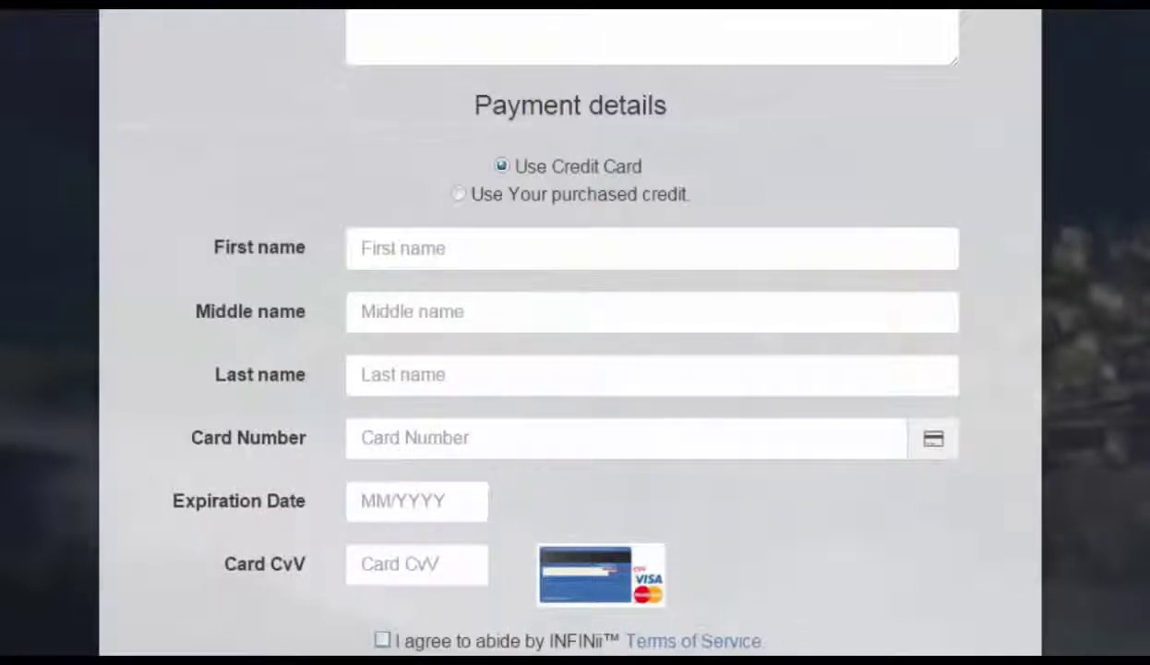
pyautogui.scroll(15, 573, 369)
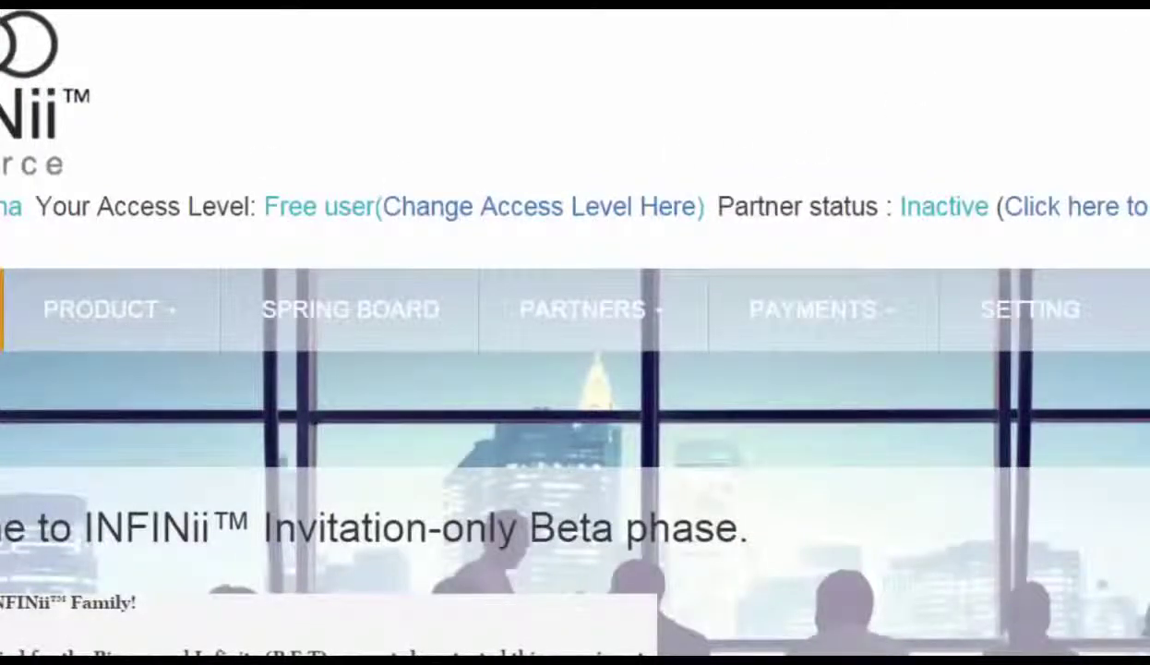
# Open PARTNERS > REPORTS > BINARY VIEW to load the Binary Stats page and member tree
pyautogui.scroll(-2, 575, 369)
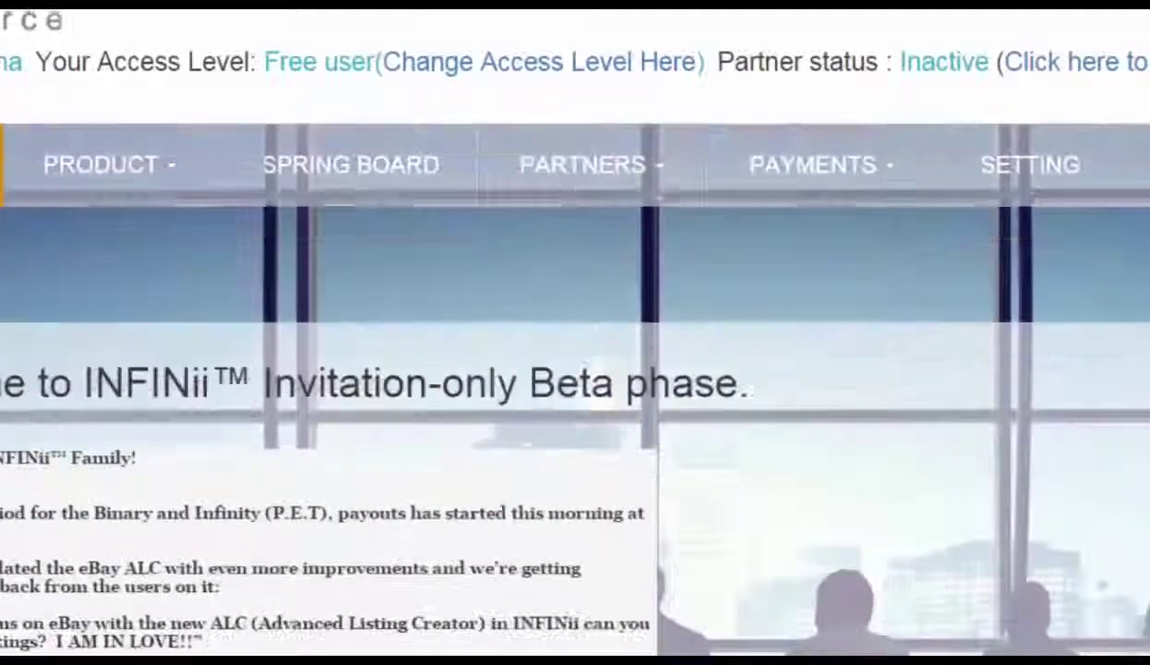
pyautogui.scroll(1, 576, 369)
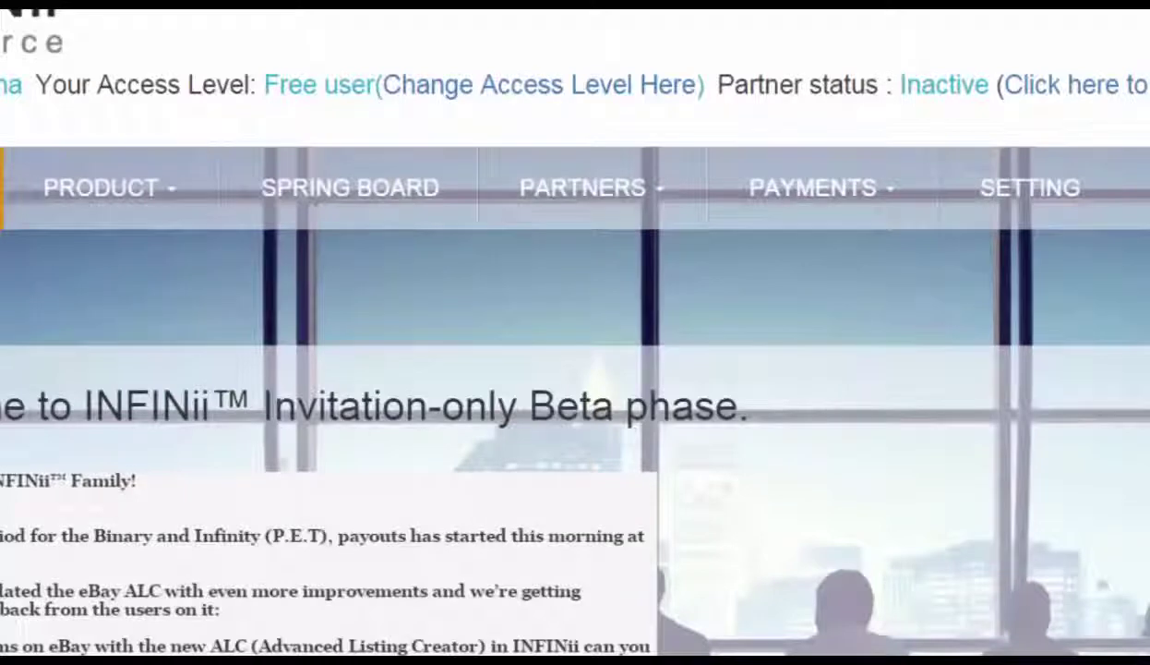
pyautogui.click(543, 189)
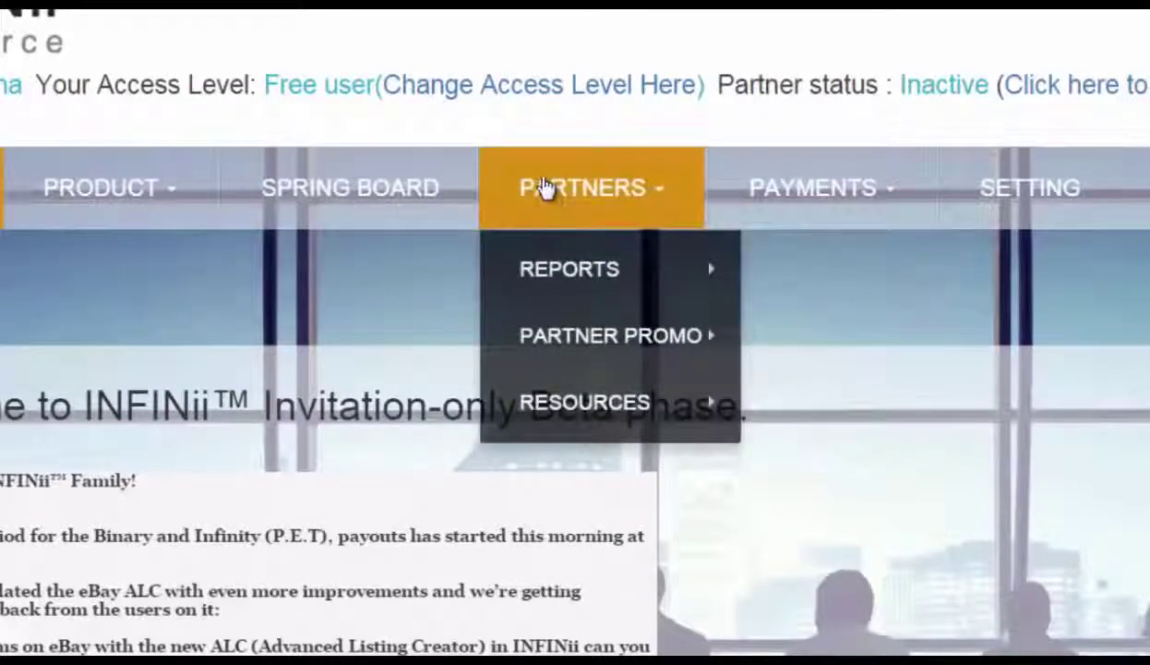
pyautogui.moveTo(570, 277)
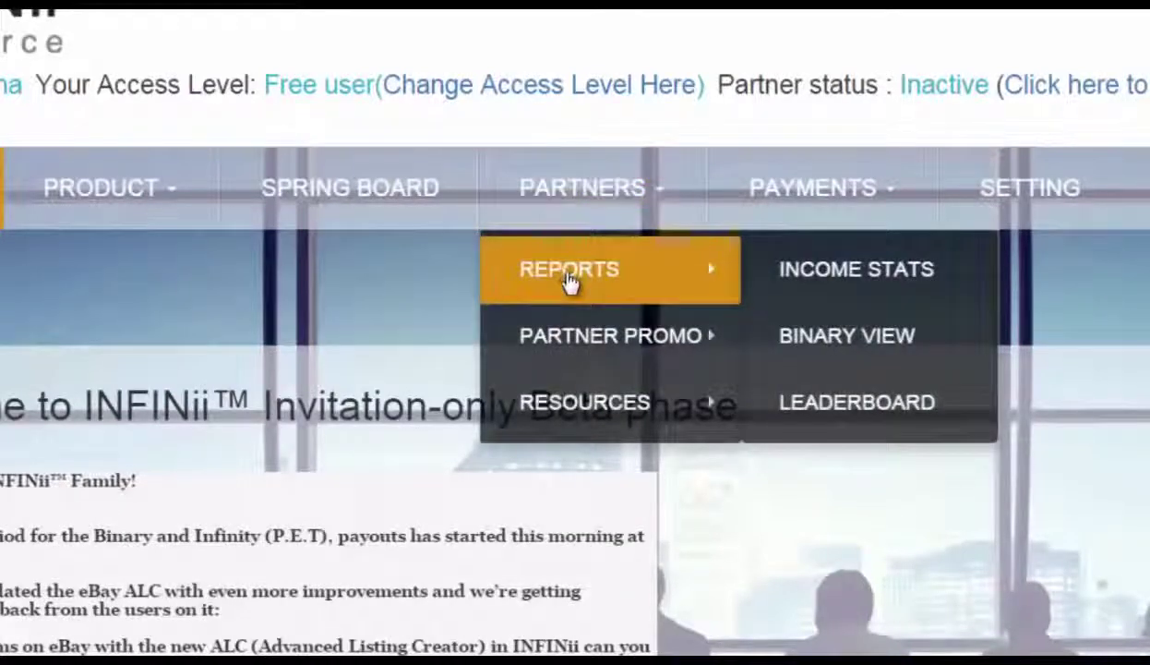
pyautogui.click(937, 341)
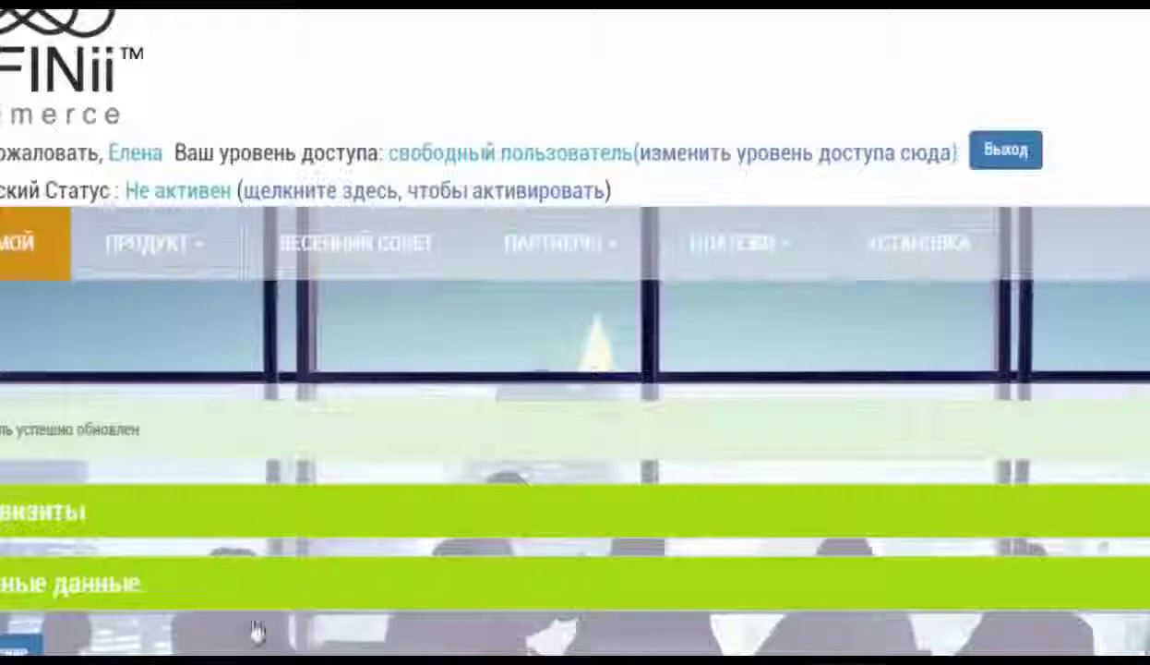
pyautogui.moveTo(521, 246)
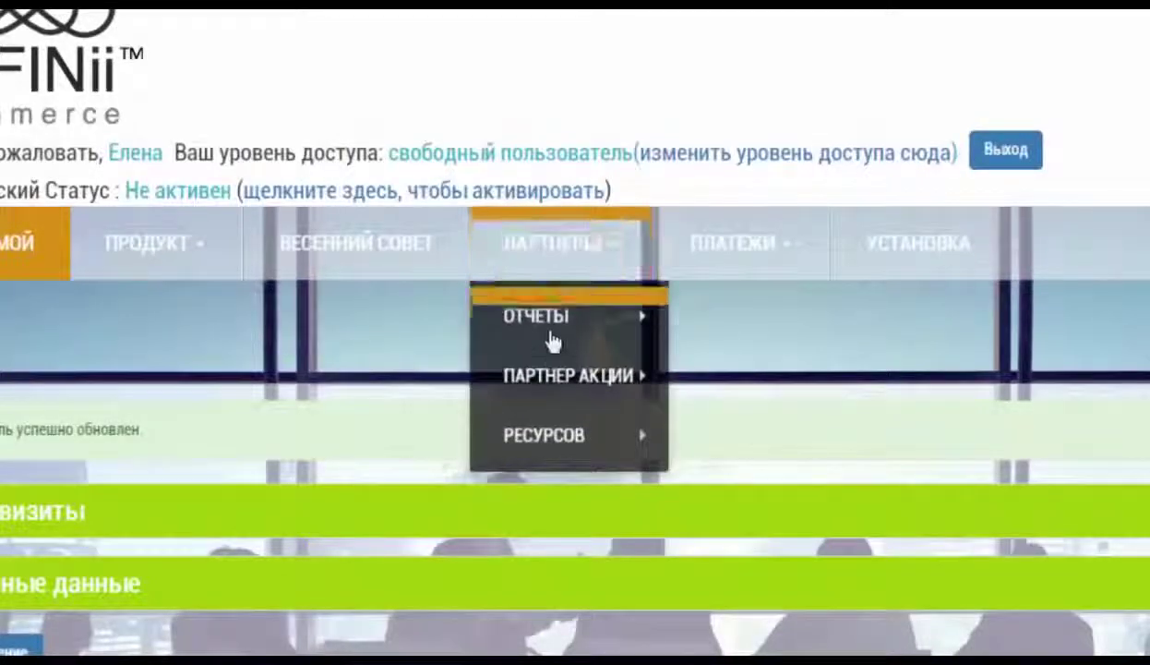
pyautogui.moveTo(570, 321)
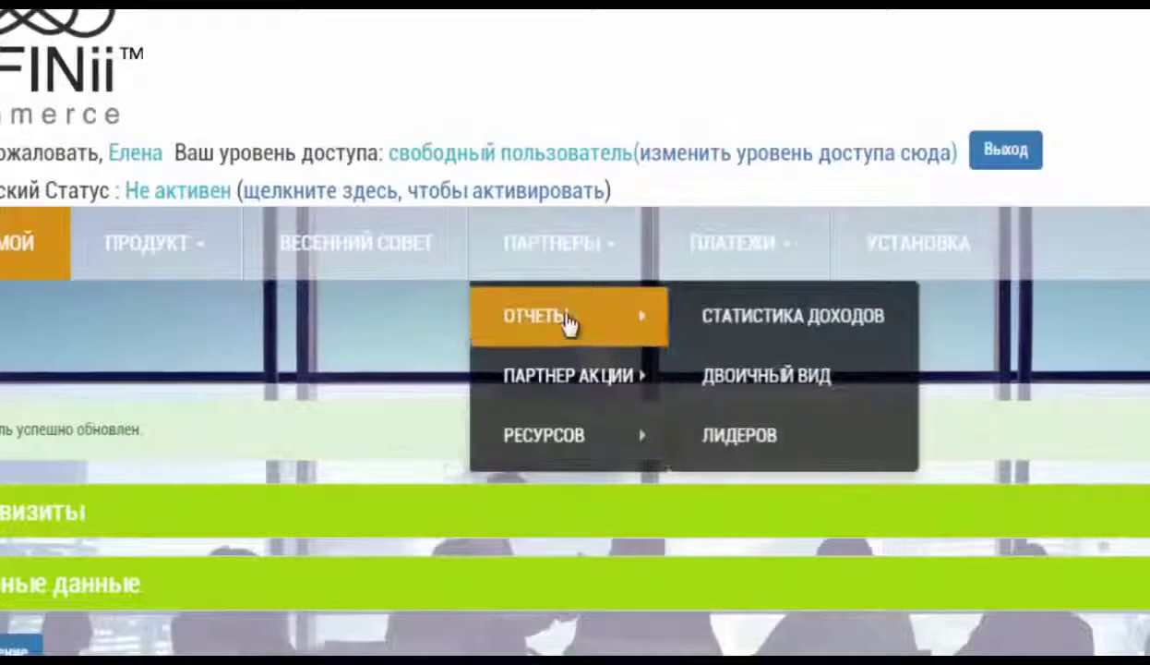
pyautogui.click(817, 381)
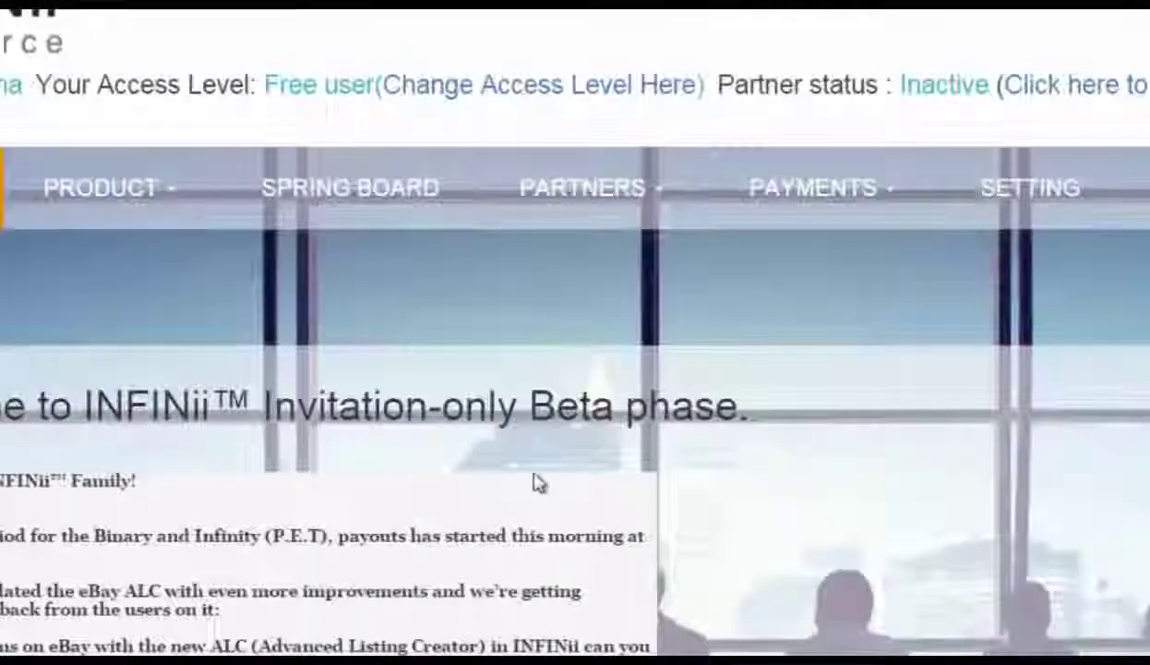
pyautogui.moveTo(572, 205)
pyautogui.moveTo(591, 264)
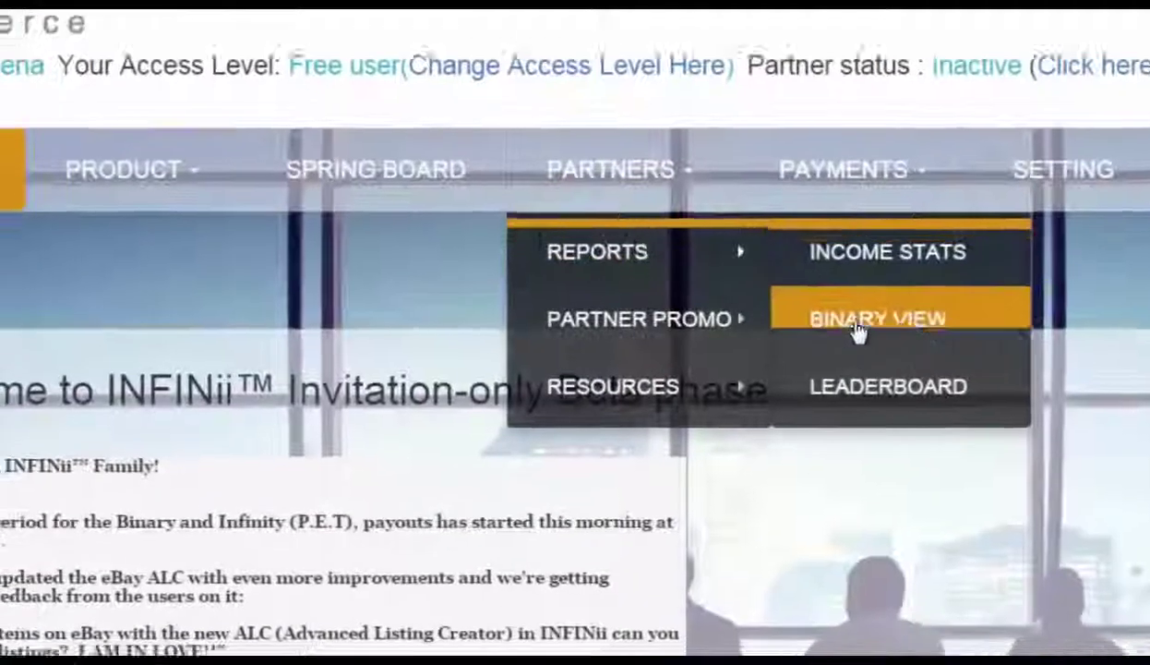
pyautogui.click(834, 342)
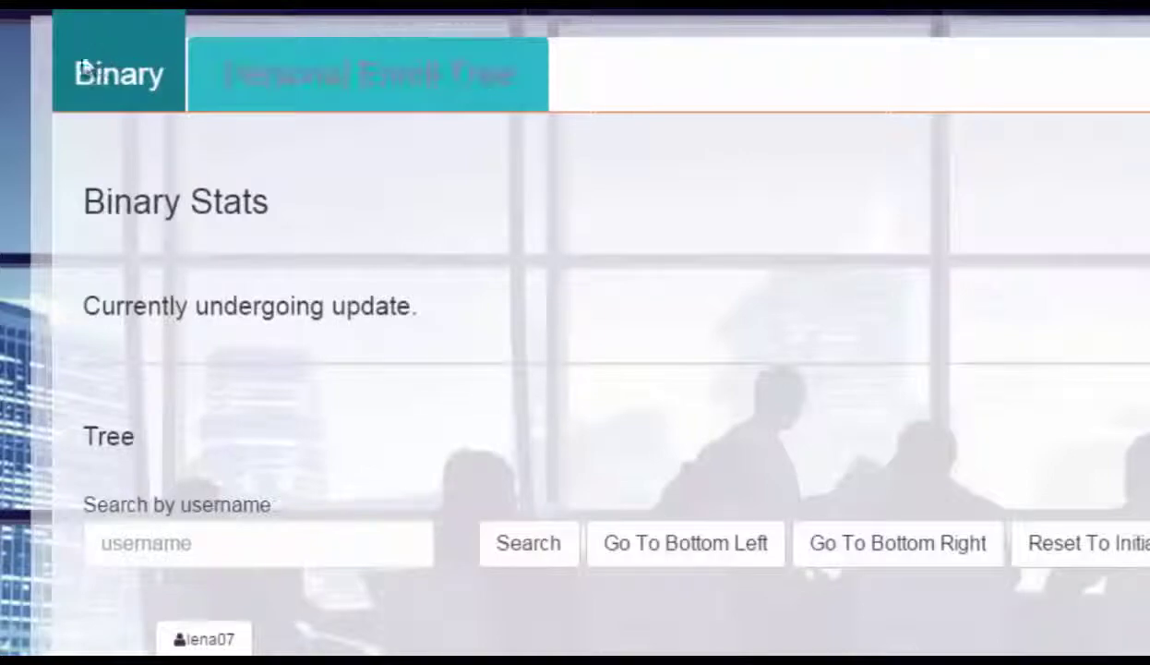
# Expand successive downline member cards in the Tree, then collapse the lowest one
pyautogui.scroll(-5, 323, 431)
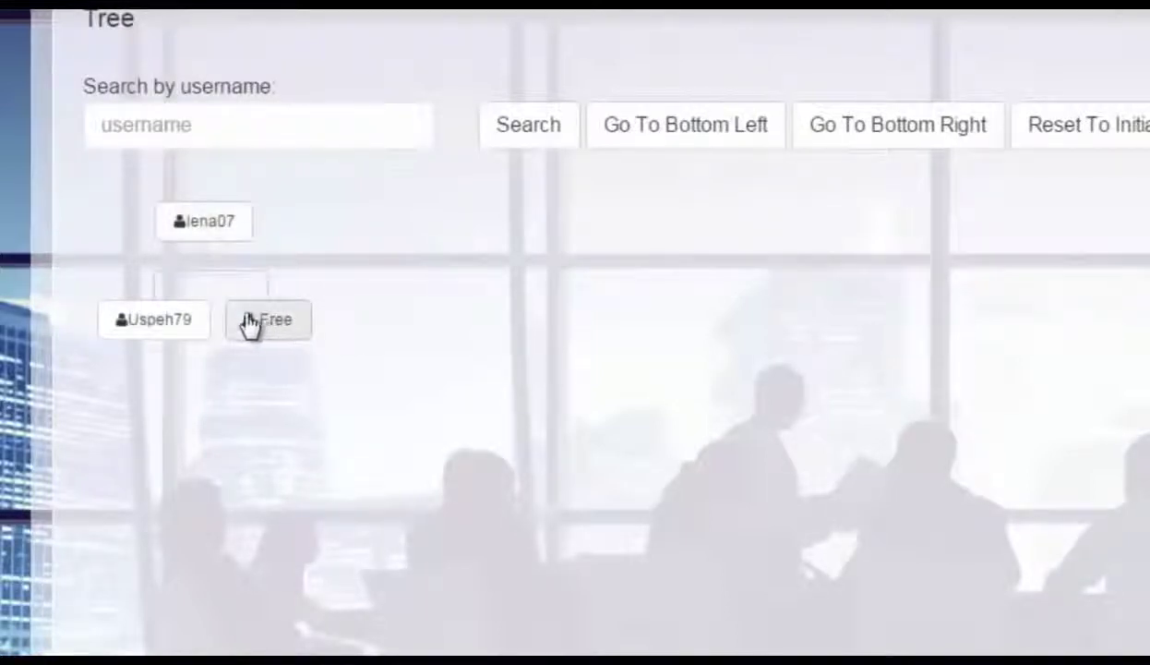
pyautogui.click(141, 331)
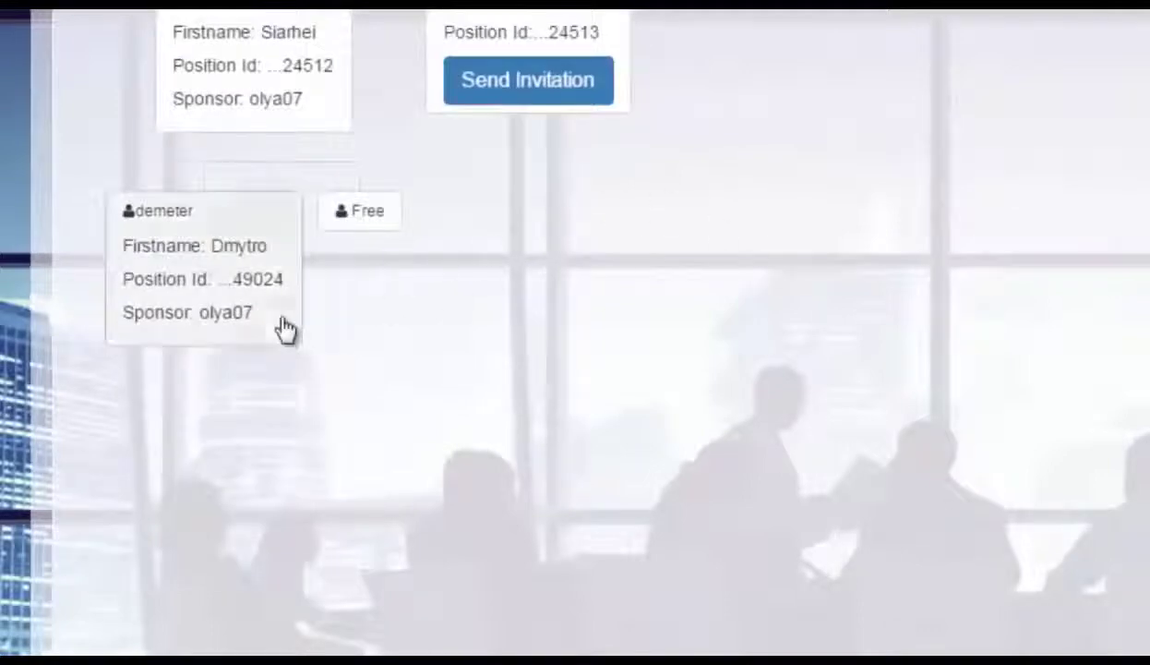
pyautogui.click(285, 329)
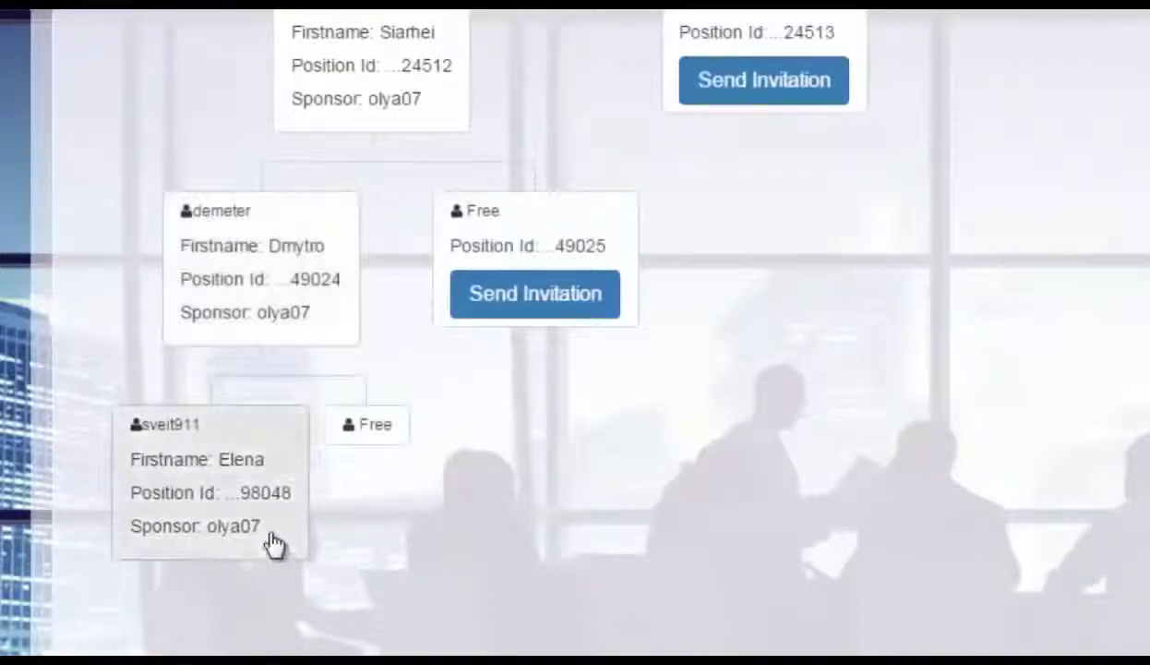
pyautogui.click(274, 543)
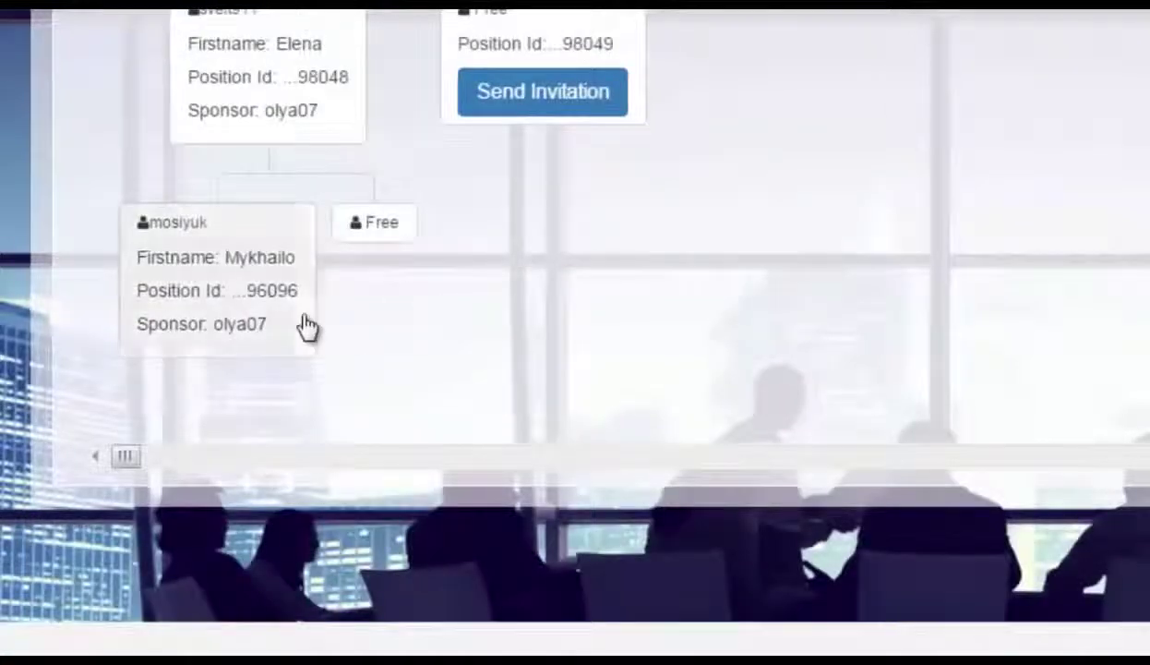
pyautogui.click(303, 326)
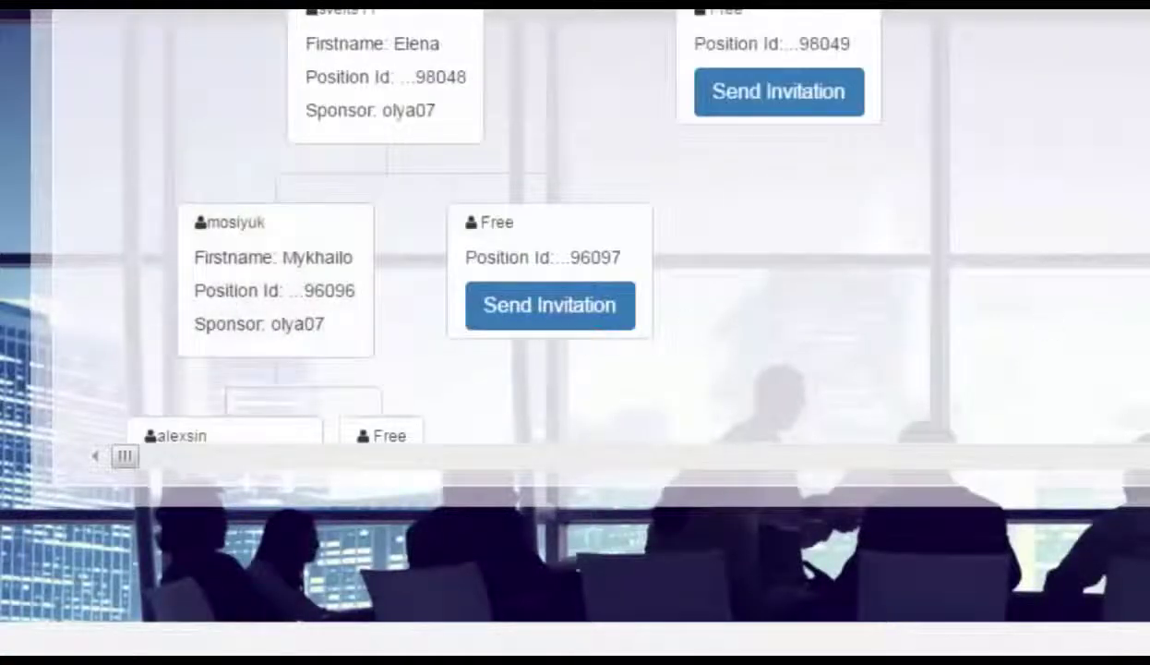
pyautogui.scroll(10, 576, 333)
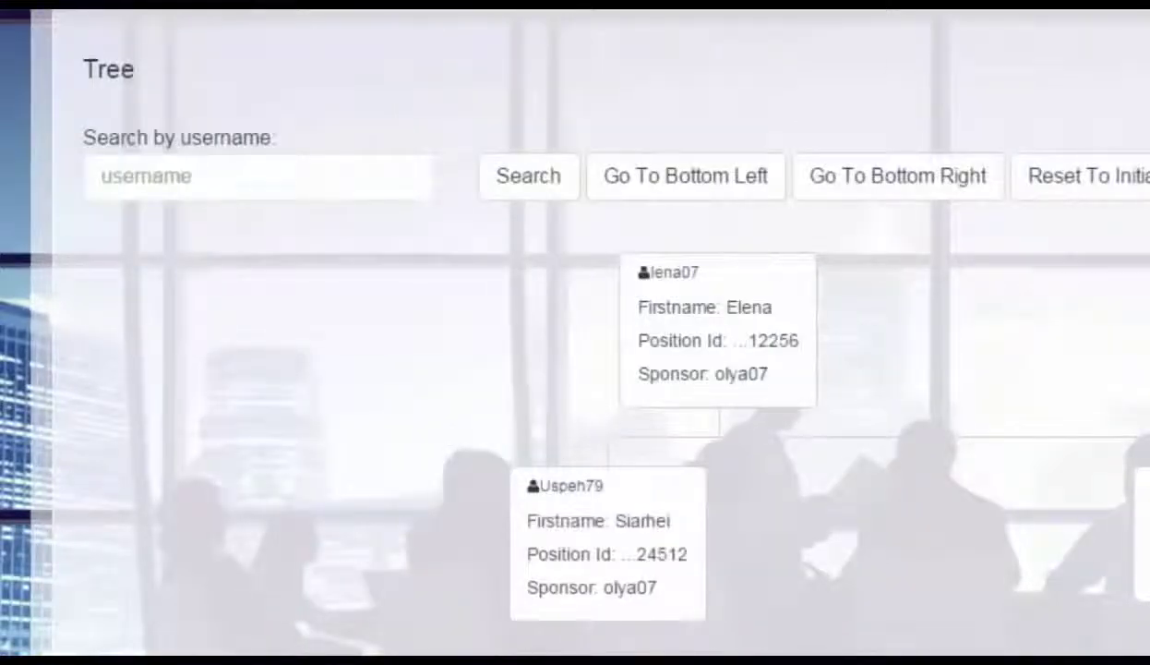
pyautogui.scroll(4, 575, 332)
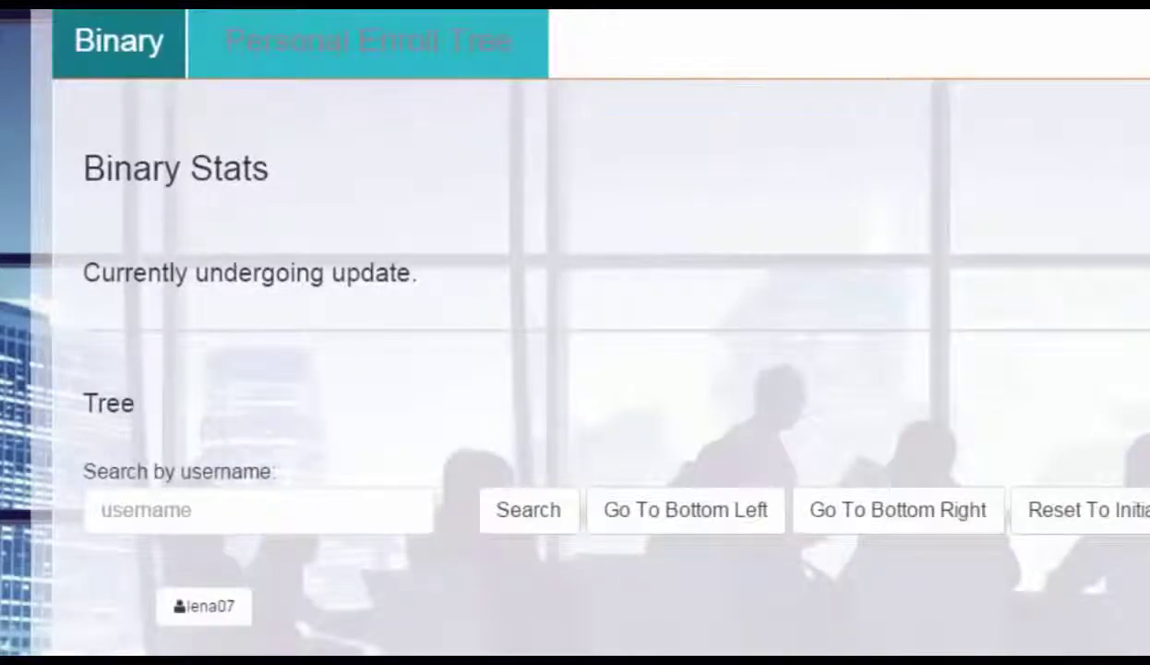
pyautogui.scroll(-5, 591, 333)
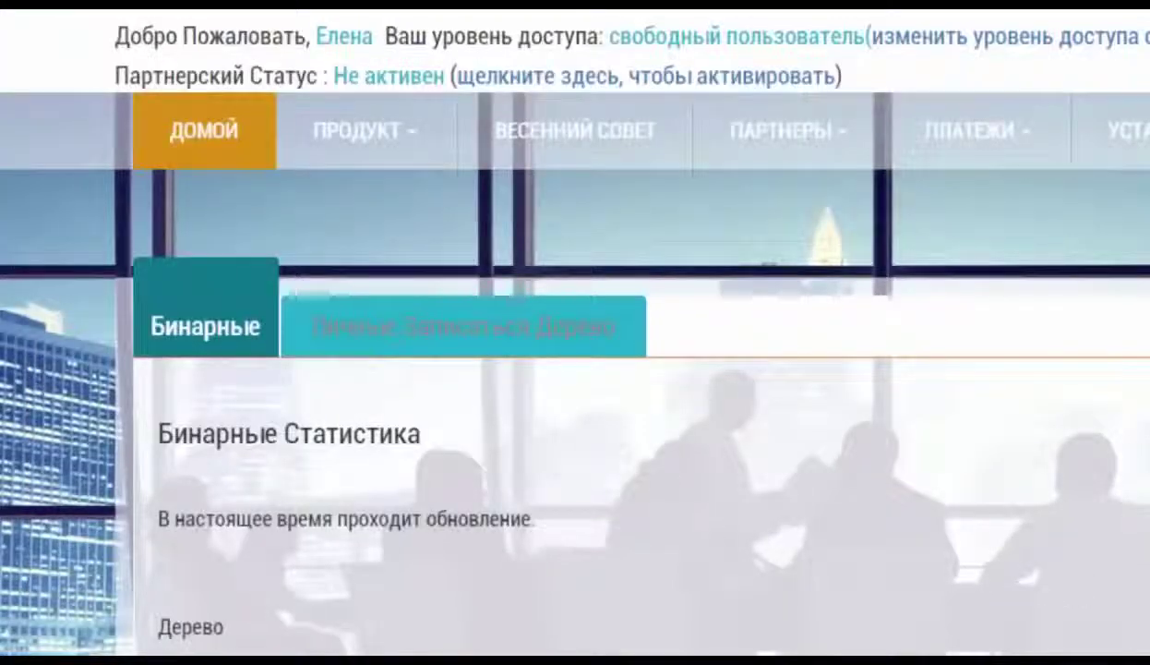
# Jump to the tree's bottom-left, expand the empty Free position and open its invitation form
pyautogui.scroll(-5, 721, 296)
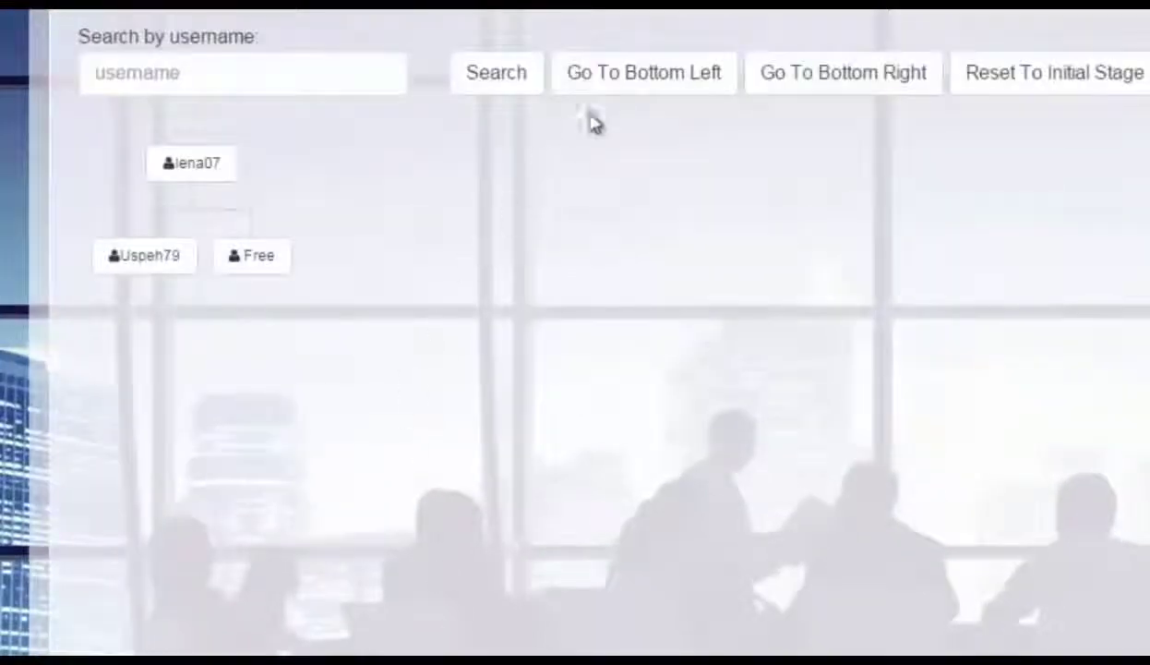
pyautogui.click(641, 83)
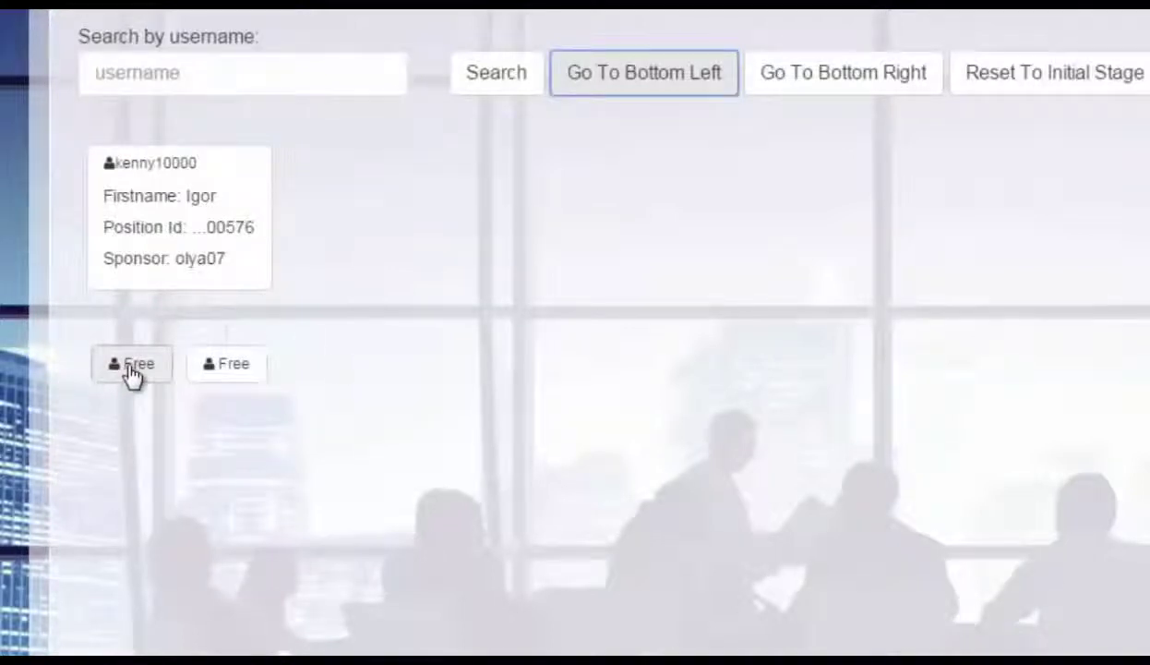
pyautogui.click(130, 372)
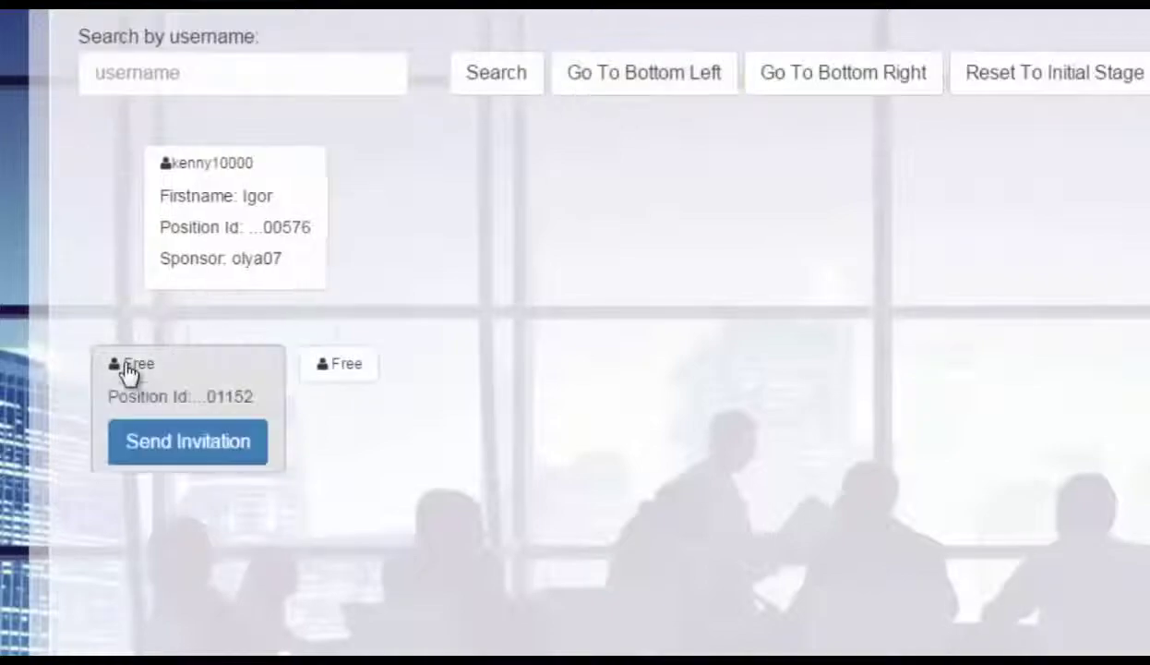
pyautogui.click(143, 445)
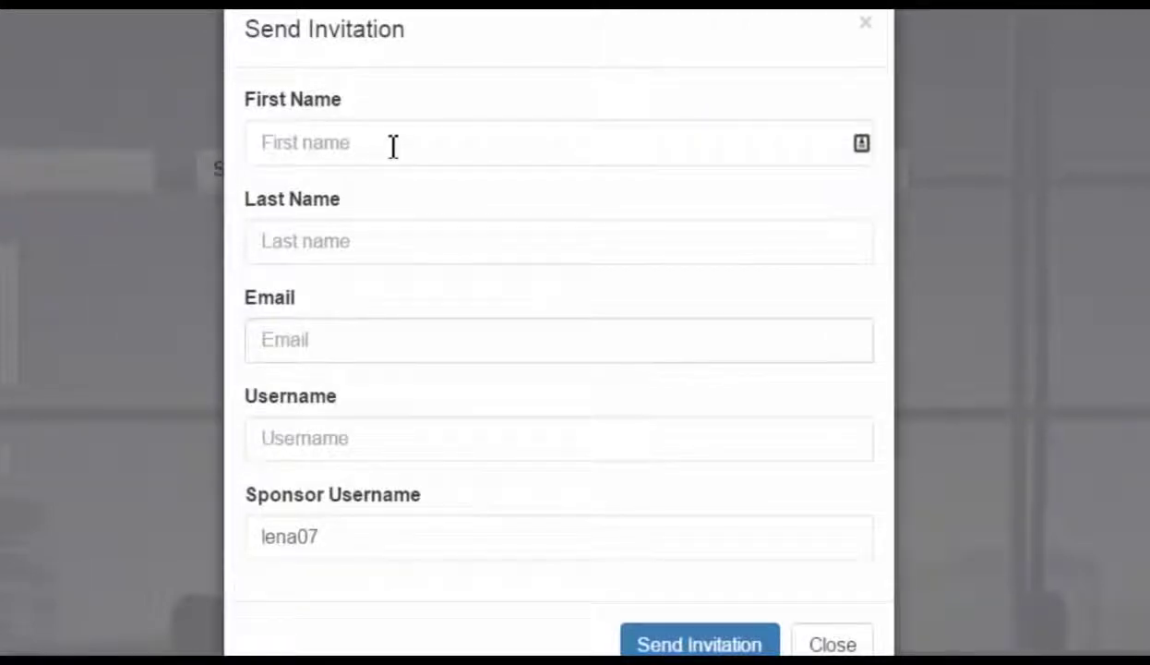
# Go through the First Name, Last Name, Email and Username fields, leaving them empty
pyautogui.click(394, 145)
pyautogui.click(406, 241)
pyautogui.click(407, 351)
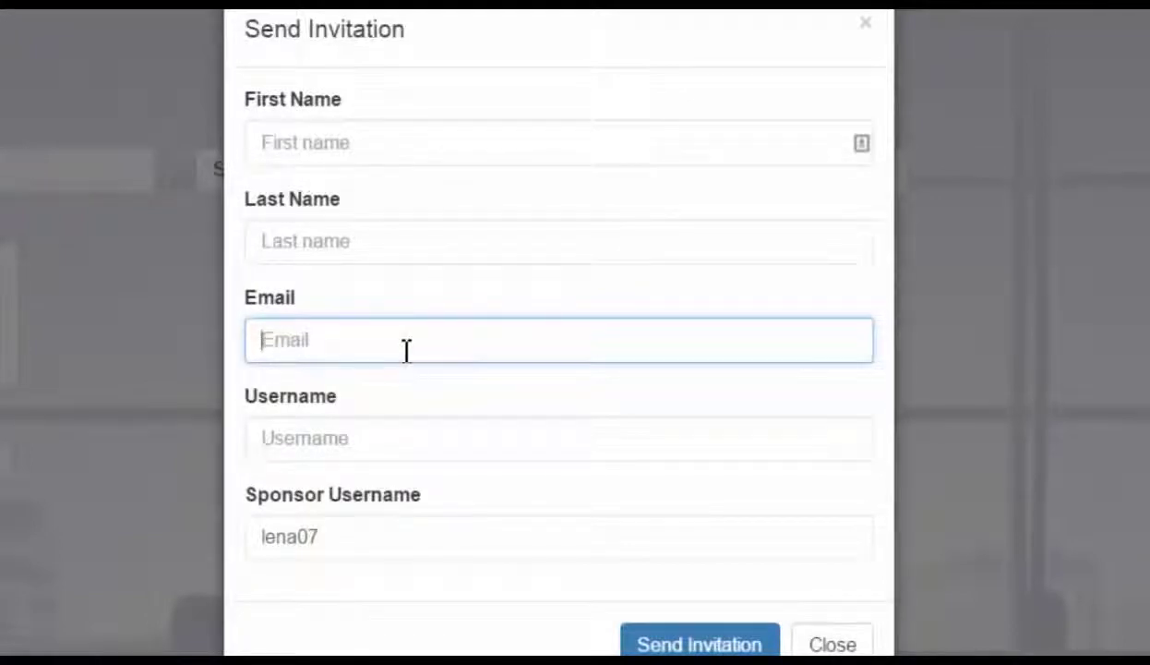
pyautogui.click(406, 452)
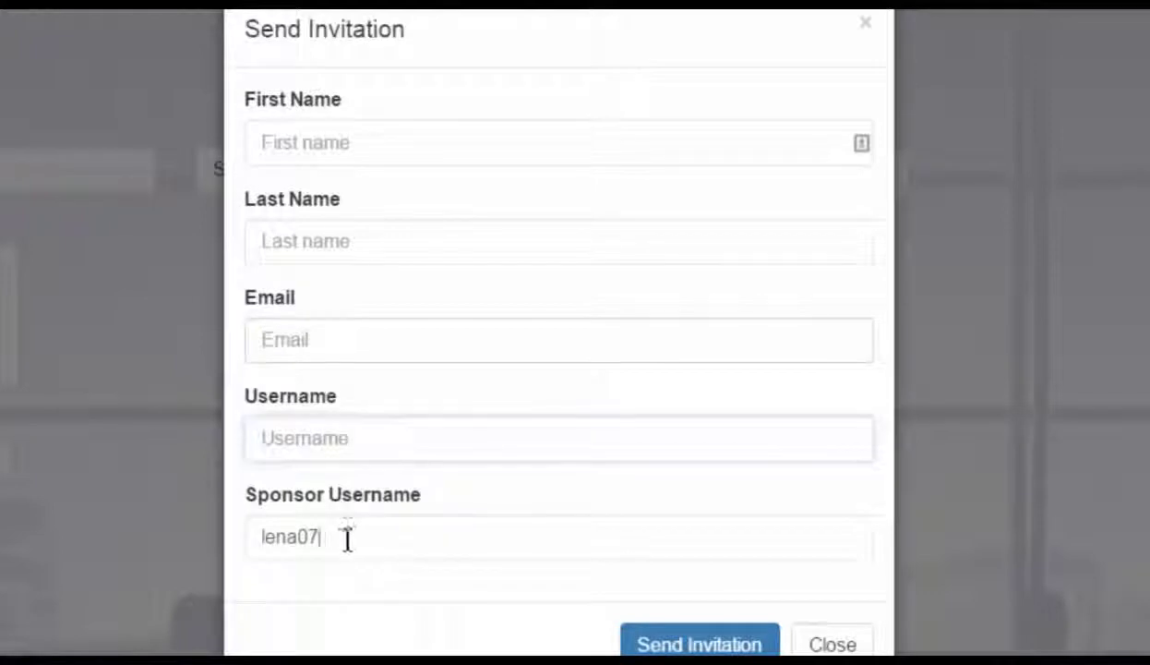
pyautogui.moveTo(352, 537); pyautogui.dragTo(244, 539)
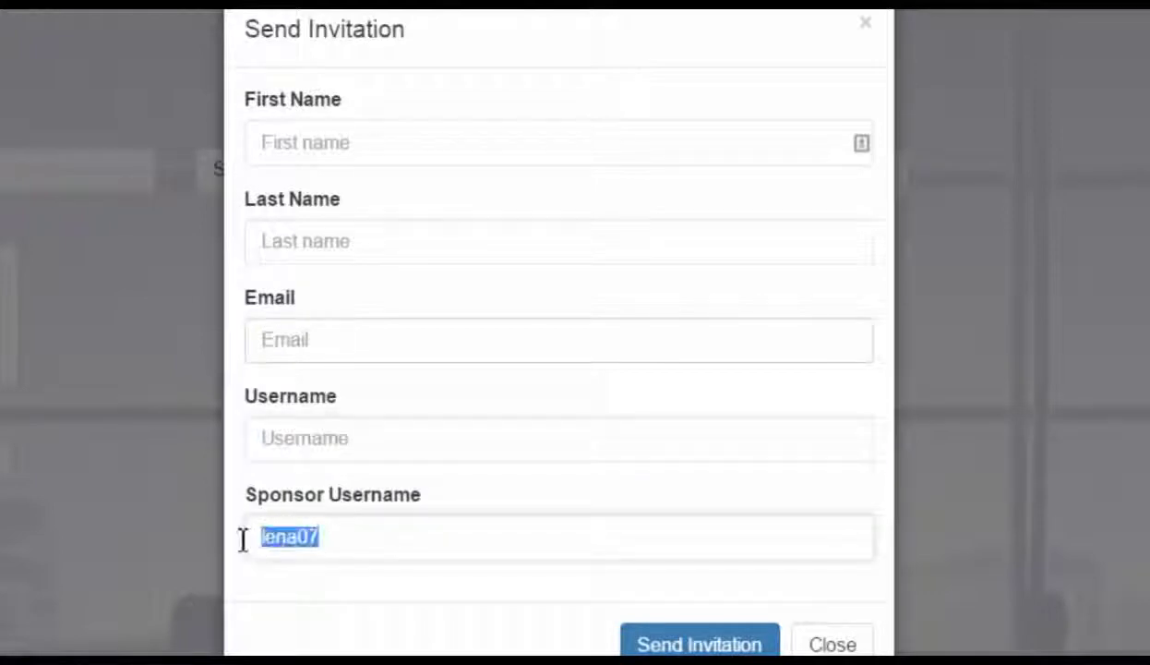
pyautogui.click(422, 138)
pyautogui.click(417, 241)
pyautogui.click(415, 336)
pyautogui.click(403, 431)
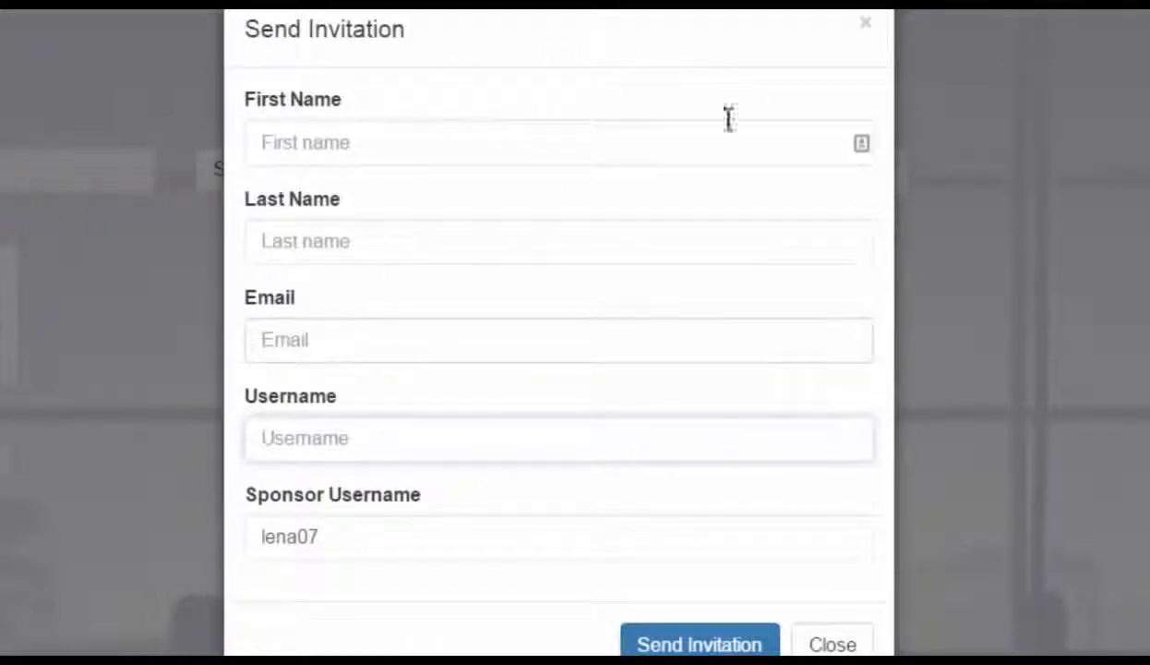
# Attempt sending the empty invitation, dismiss the warning, and close the form
pyautogui.click(709, 644)
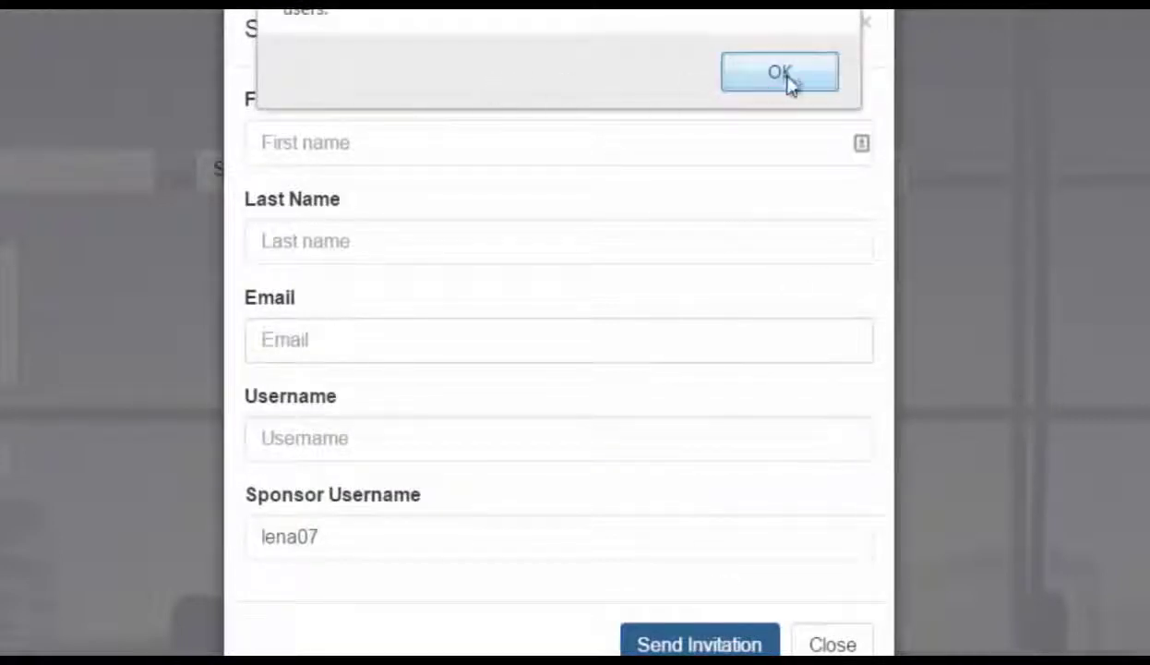
pyautogui.click(781, 69)
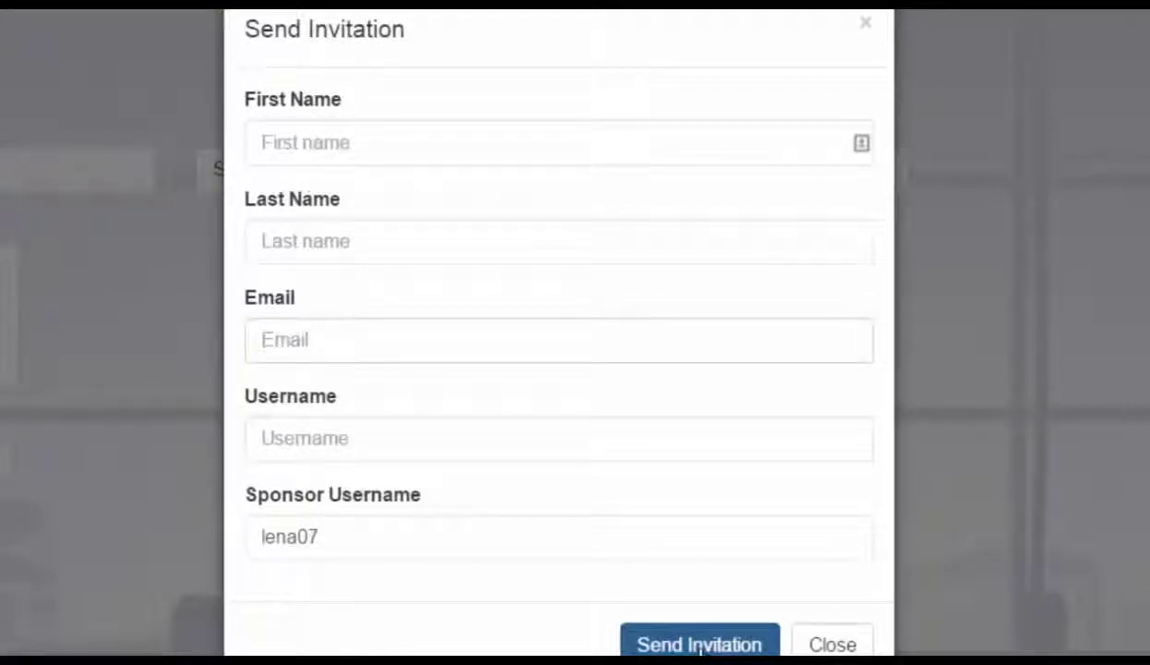
pyautogui.click(867, 28)
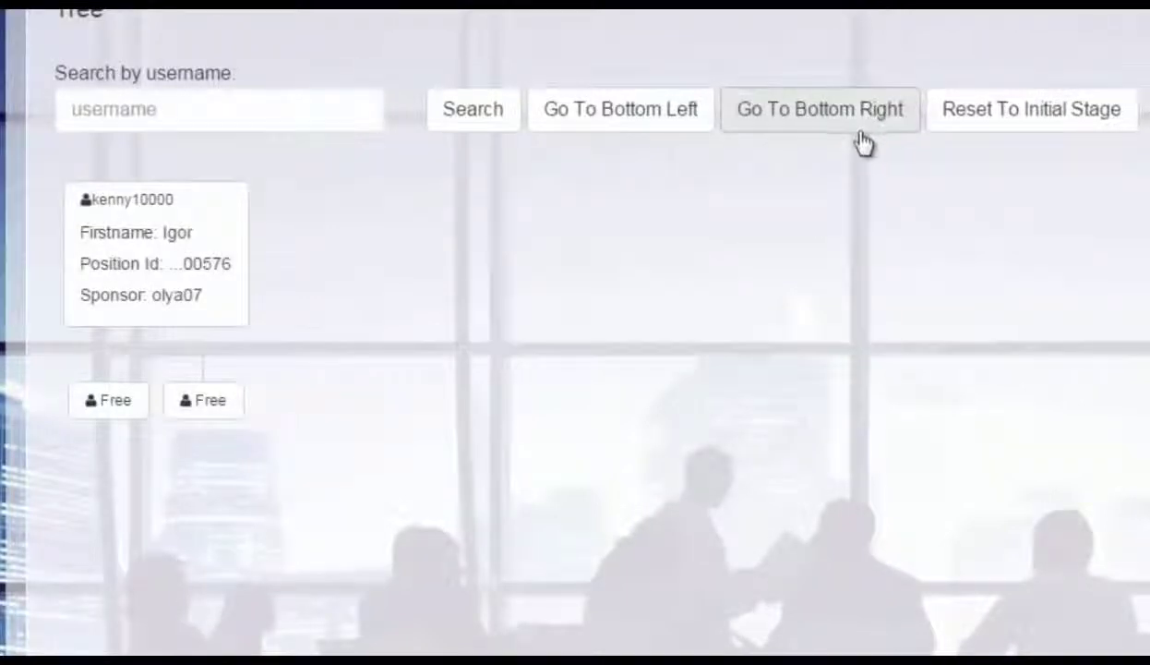
# Expand the right Free slot and preview, then dismiss, its Send Invitation form
pyautogui.click(210, 407)
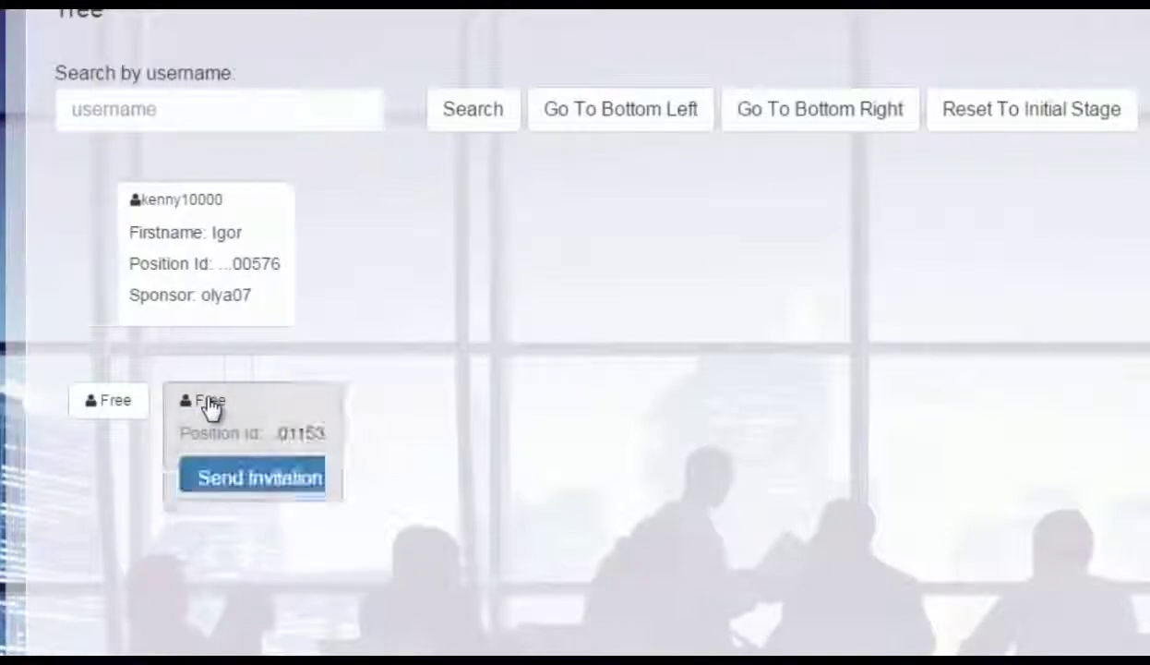
pyautogui.click(268, 487)
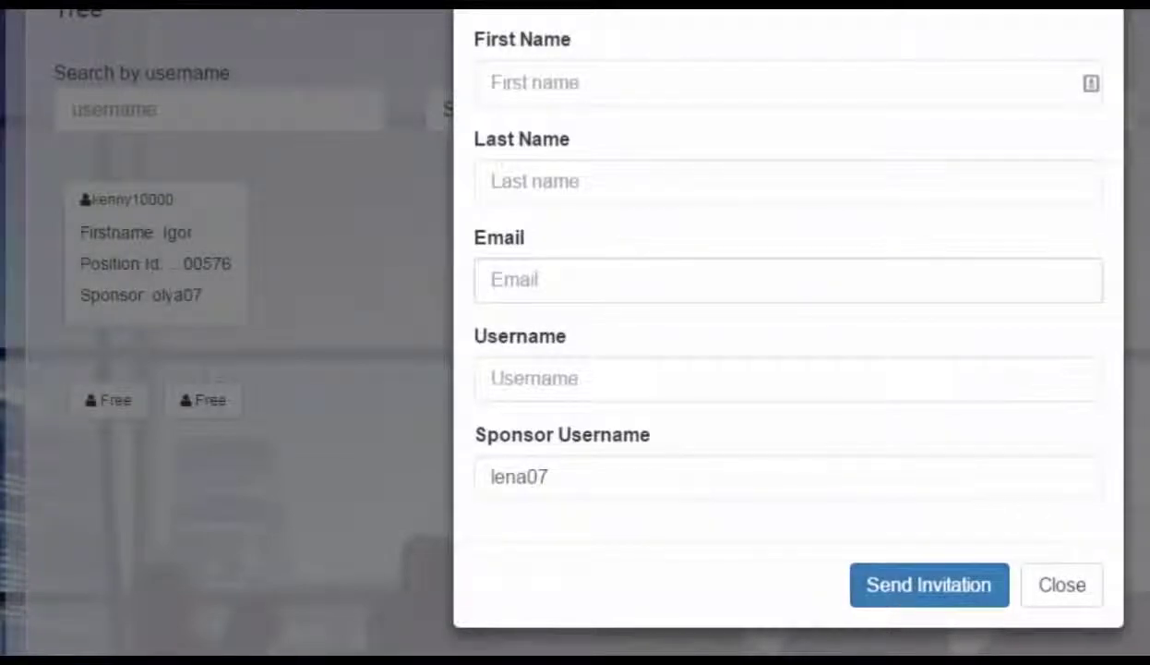
pyautogui.click(1130, 239)
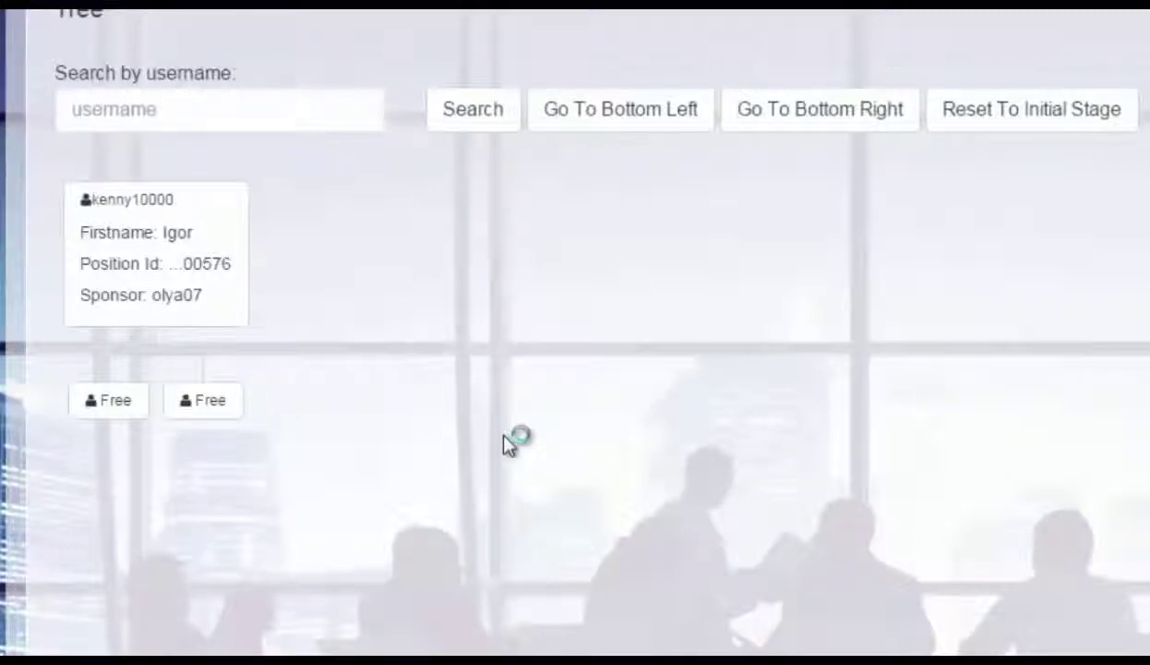
# Reset the binary tree to its initial stage and rerun the username search
pyautogui.click(1042, 115)
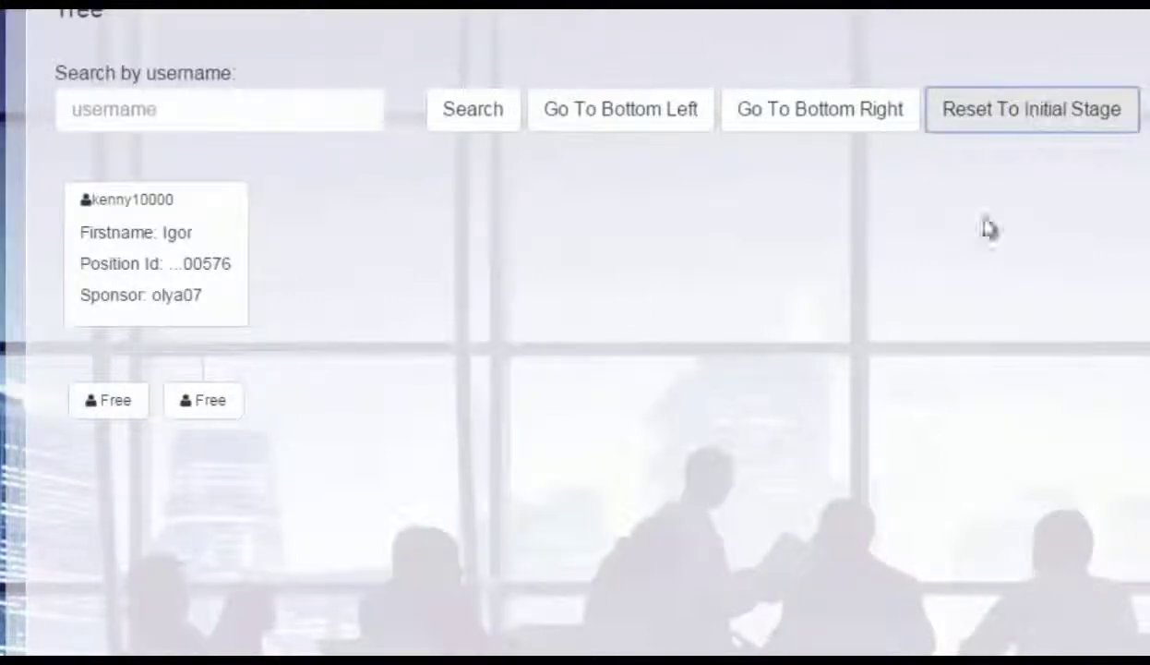
pyautogui.click(82, 111)
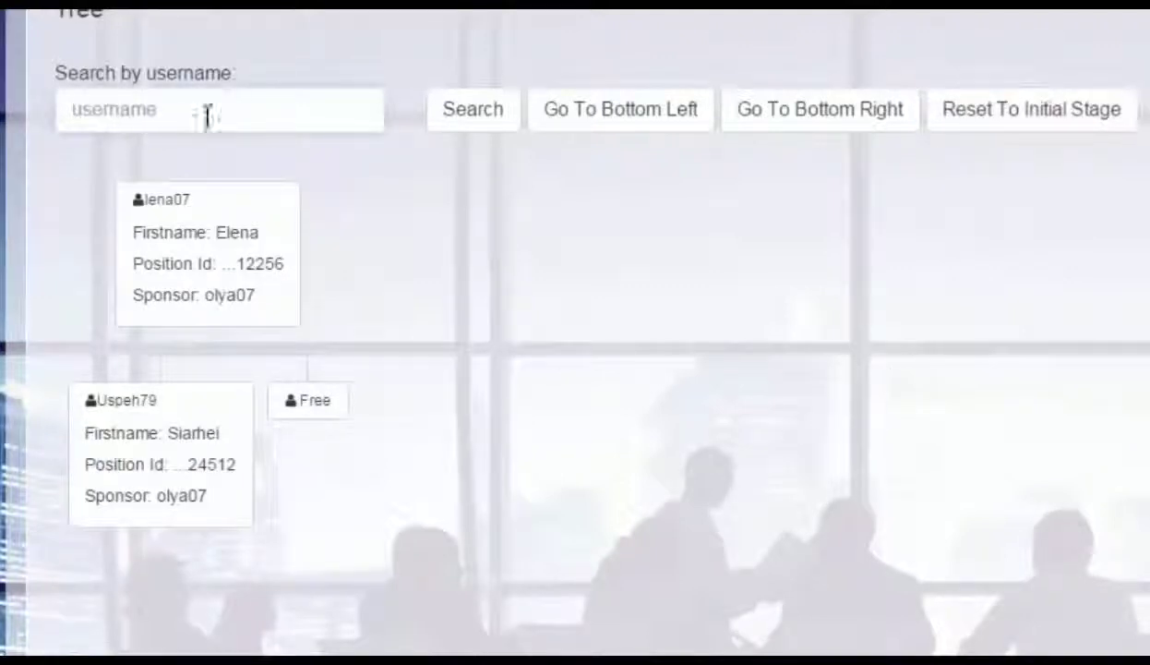
pyautogui.click(481, 127)
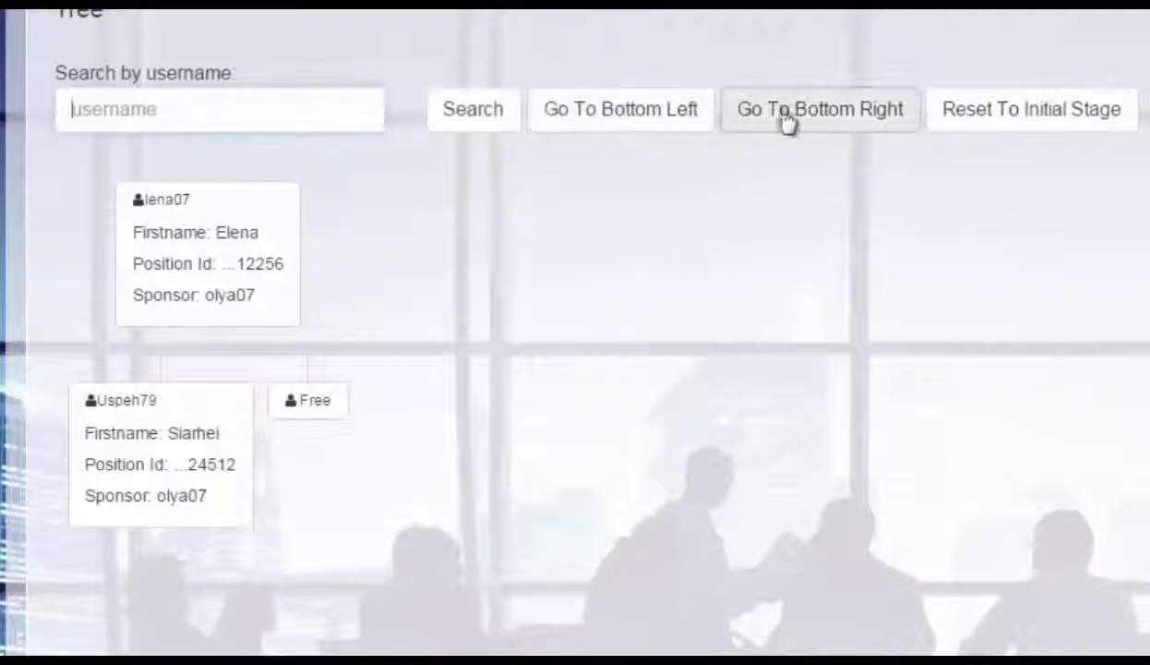
pyautogui.scroll(6, 743, 291)
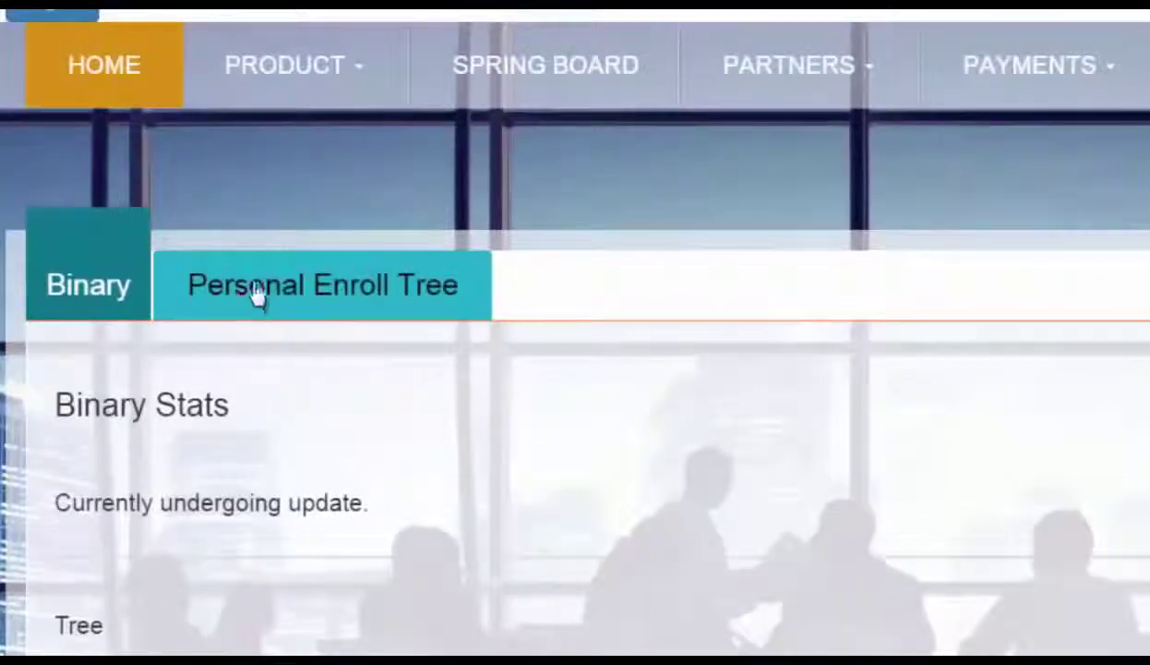
# Open the Personal Enroll Tree tab and look through its Level 1–10 sections
pyautogui.click(282, 298)
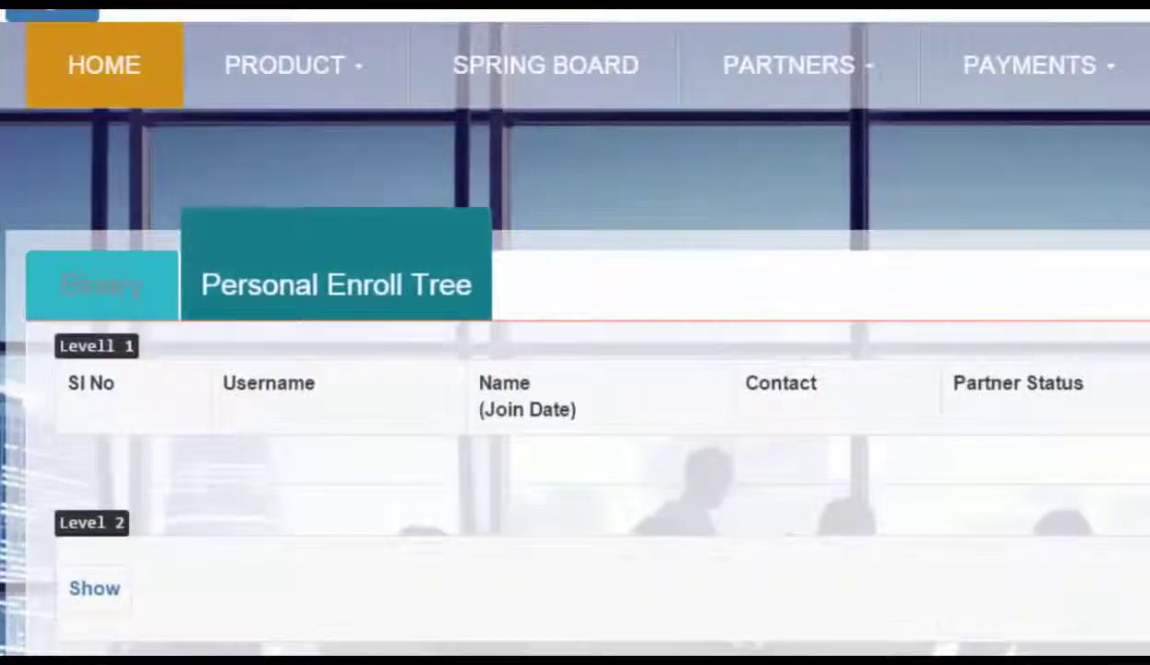
pyautogui.scroll(-1, 283, 295)
pyautogui.scroll(-12, 575, 332)
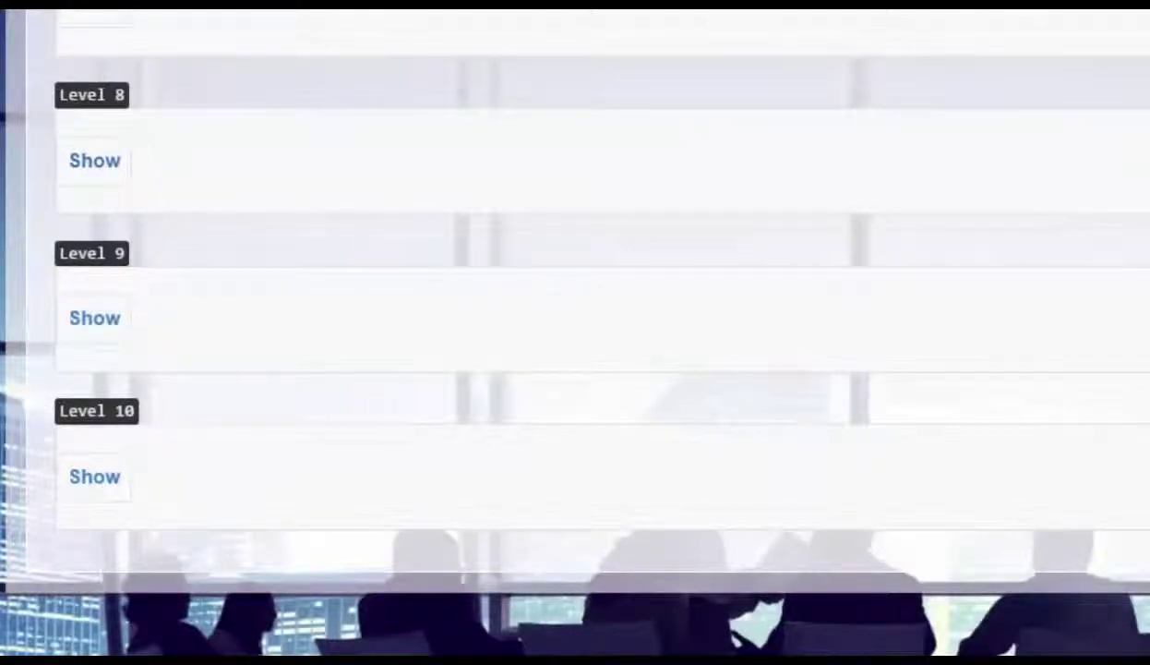
pyautogui.scroll(12, 575, 333)
pyautogui.scroll(2, 575, 333)
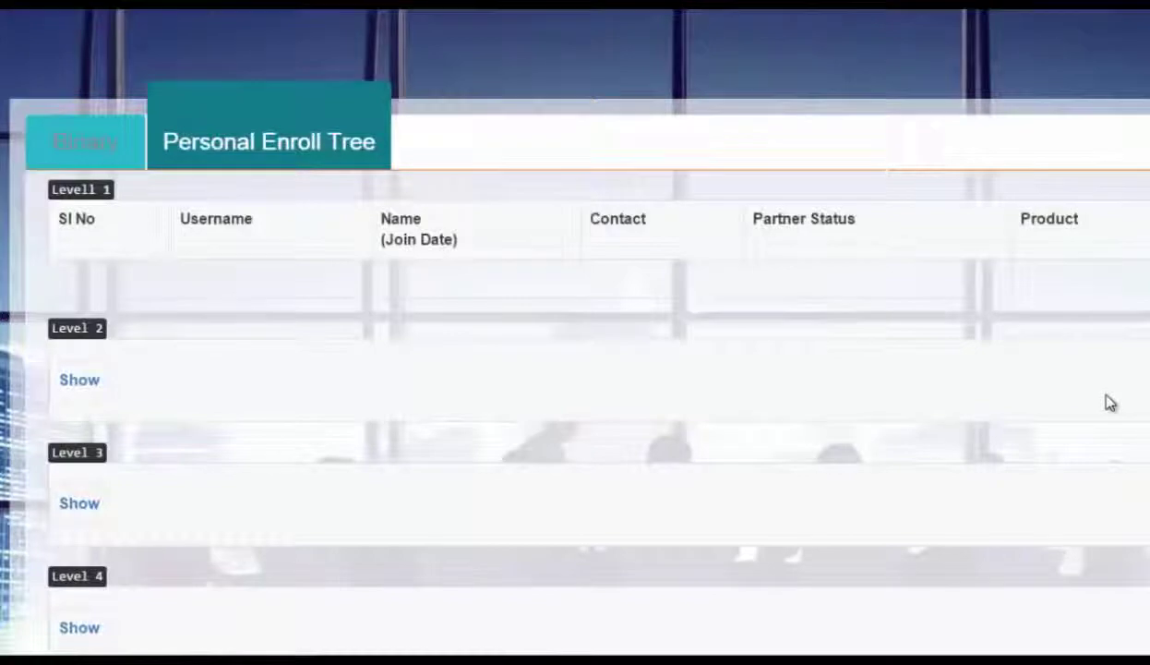
pyautogui.scroll(3, 576, 369)
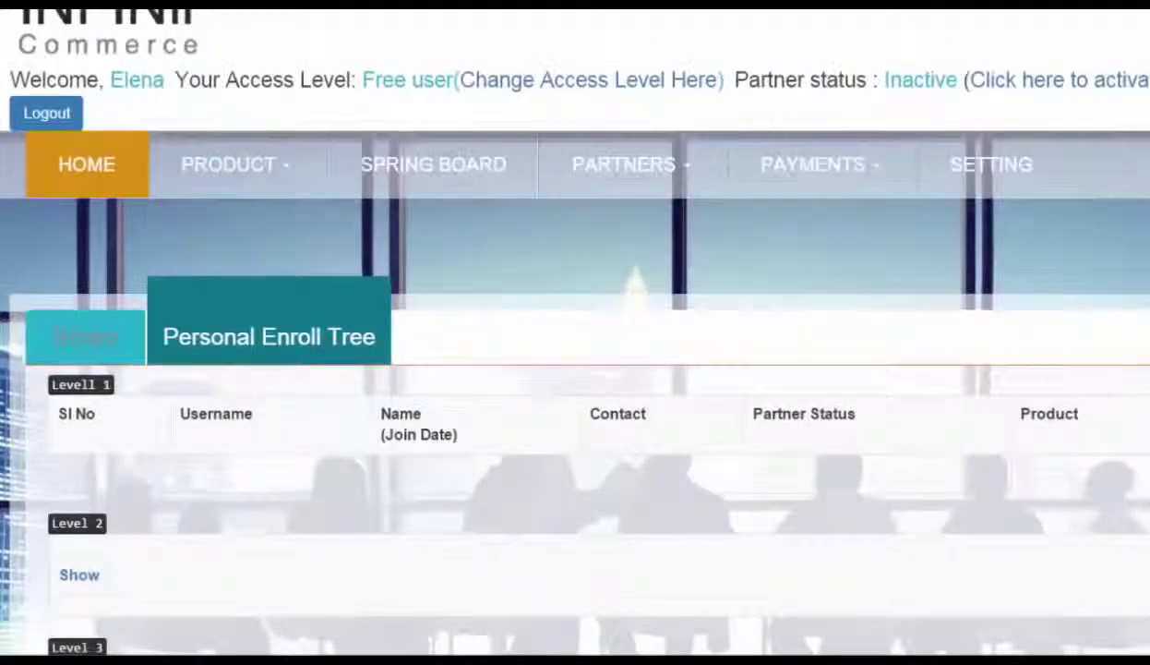
pyautogui.scroll(1, 575, 369)
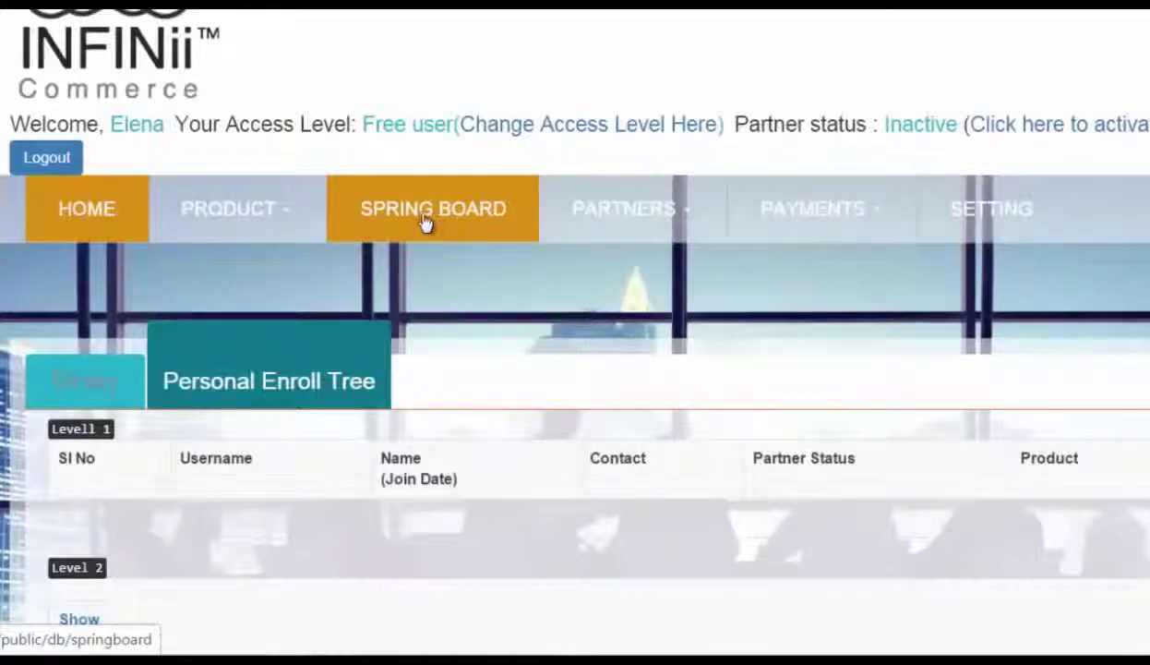
# Go to the SpringBoard page and play its tutorial video
pyautogui.click(423, 219)
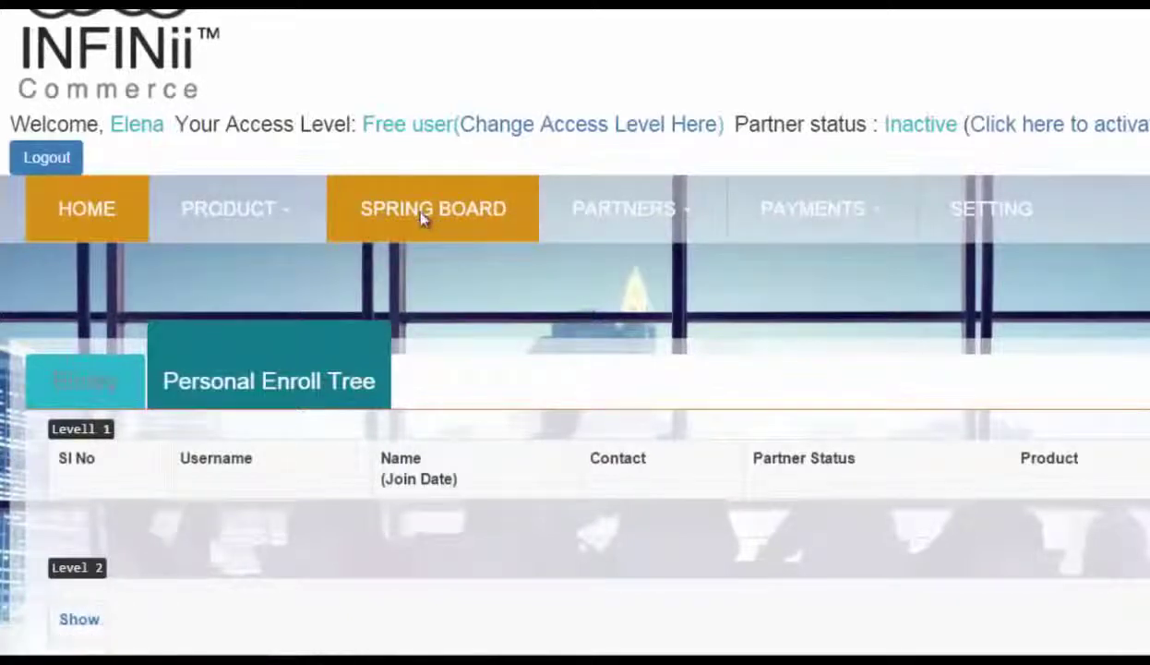
pyautogui.scroll(-4, 423, 219)
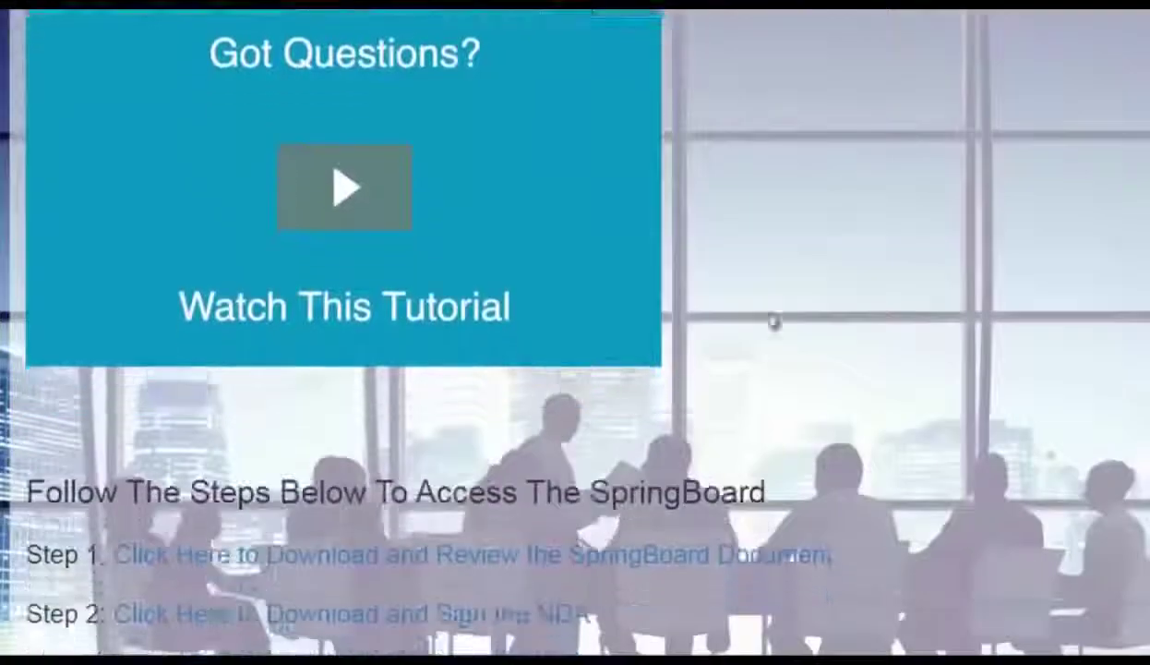
pyautogui.click(333, 194)
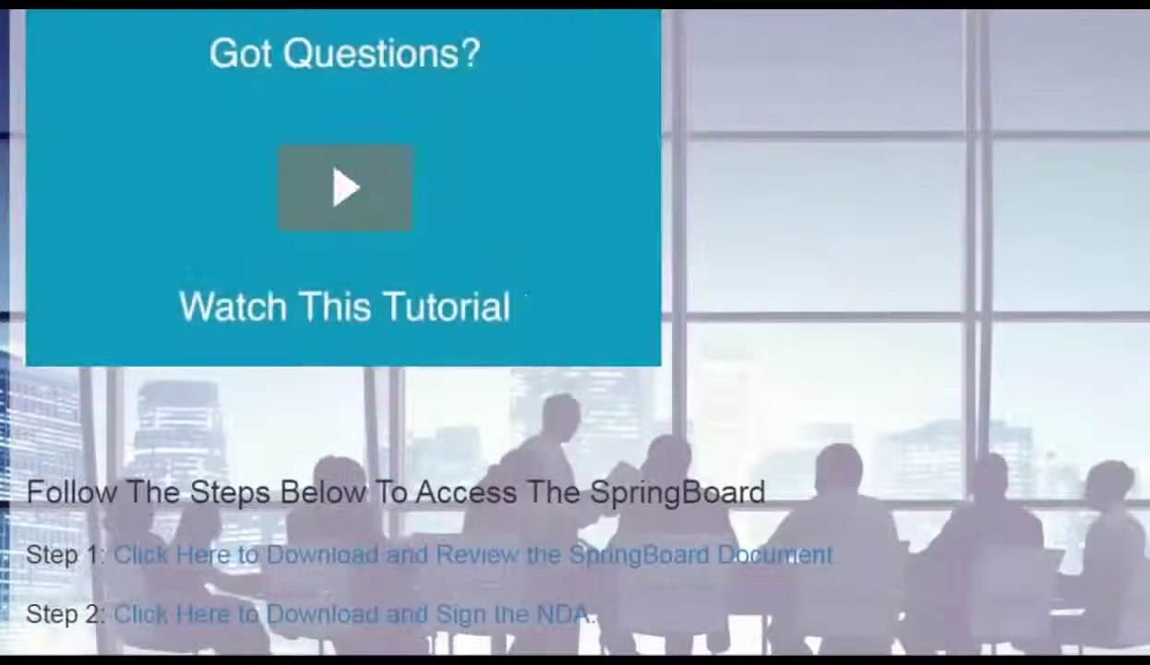
pyautogui.scroll(-4, 348, 196)
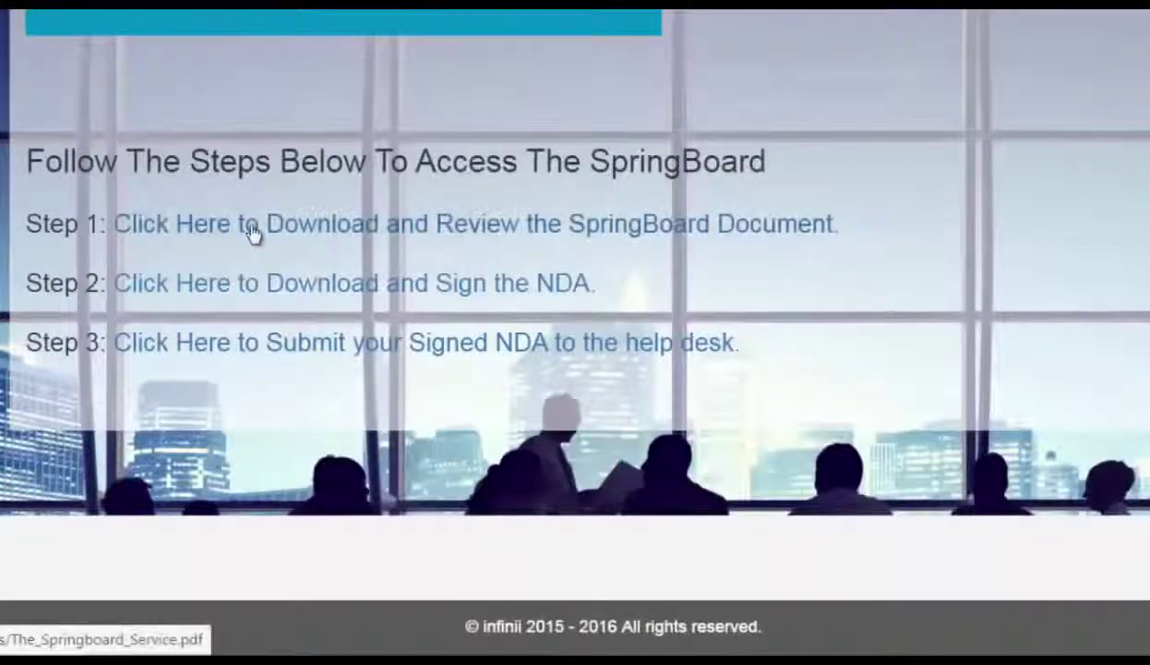
# Open The Springboard Service PDF from Step 1 and select all its text
pyautogui.click(316, 230)
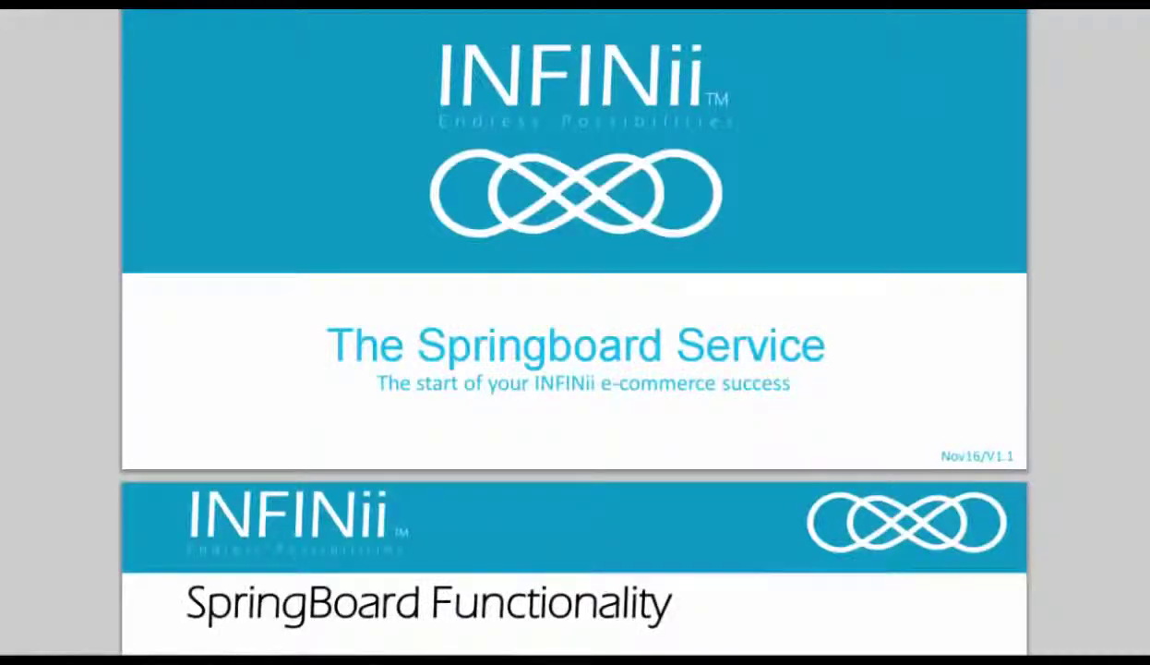
pyautogui.scroll(-20, 575, 333)
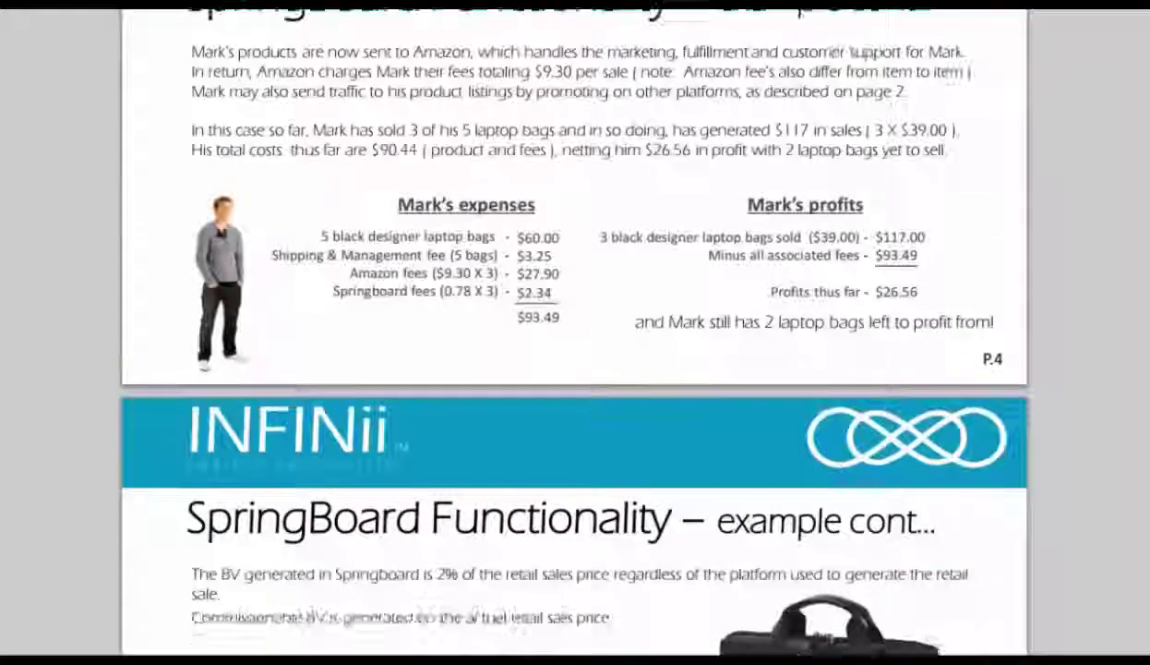
pyautogui.scroll(-5, 574, 332)
pyautogui.scroll(16, 574, 333)
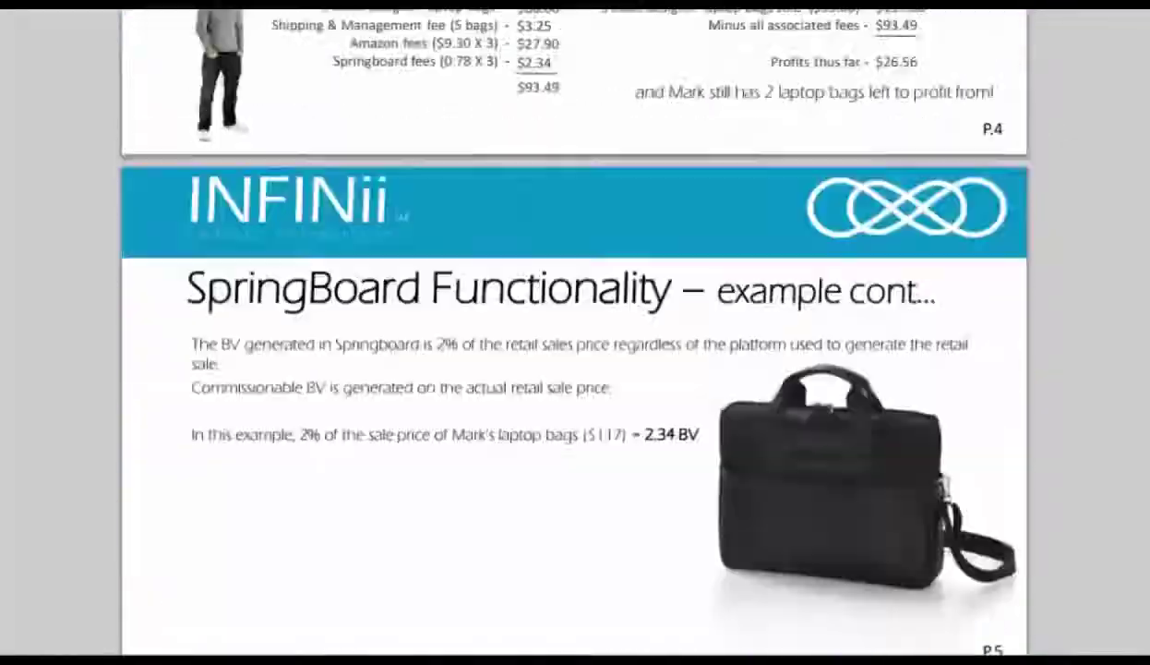
pyautogui.scroll(10, 755, 495)
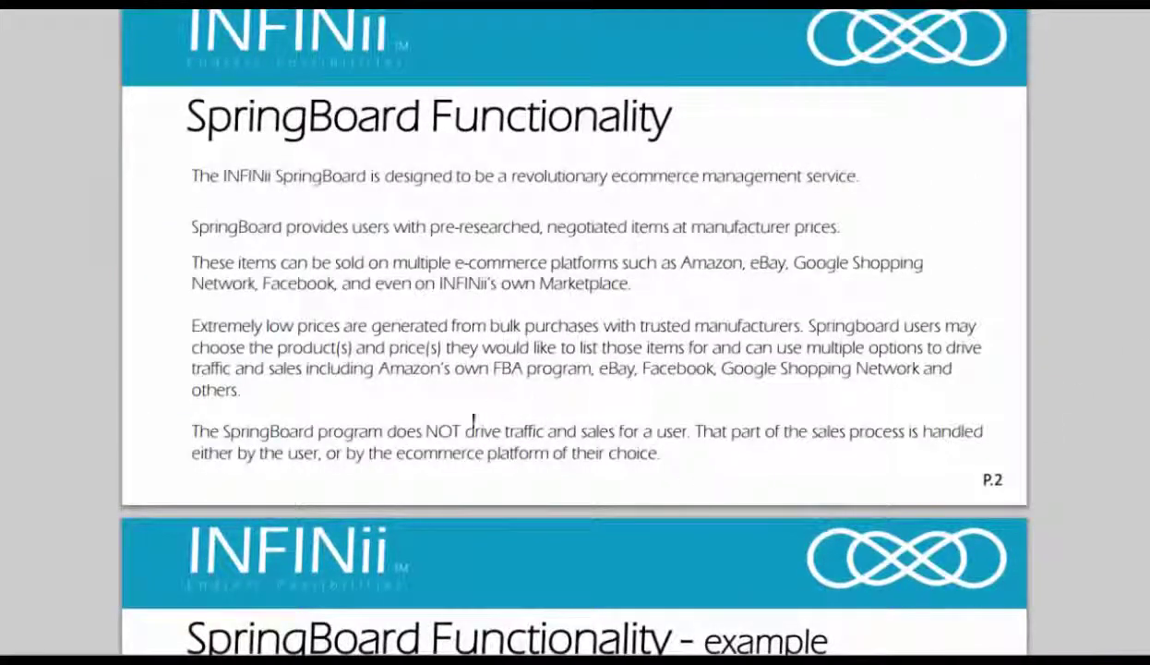
pyautogui.moveTo(661, 452); pyautogui.dragTo(178, 147)
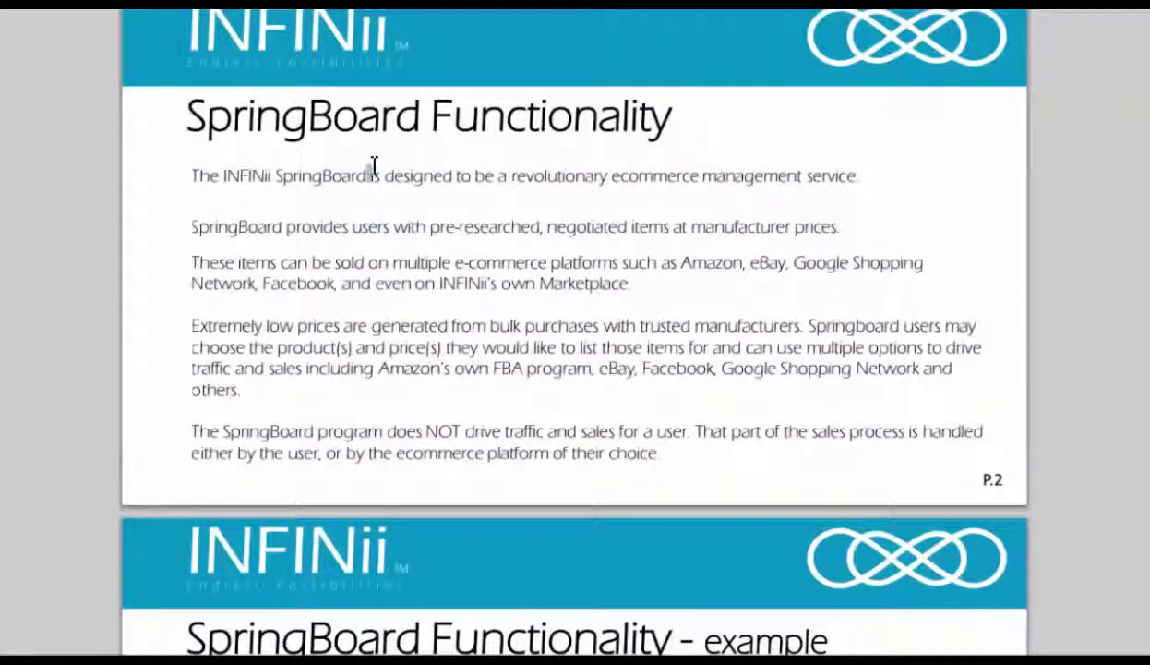
pyautogui.hotkey('ctrl', 'a')
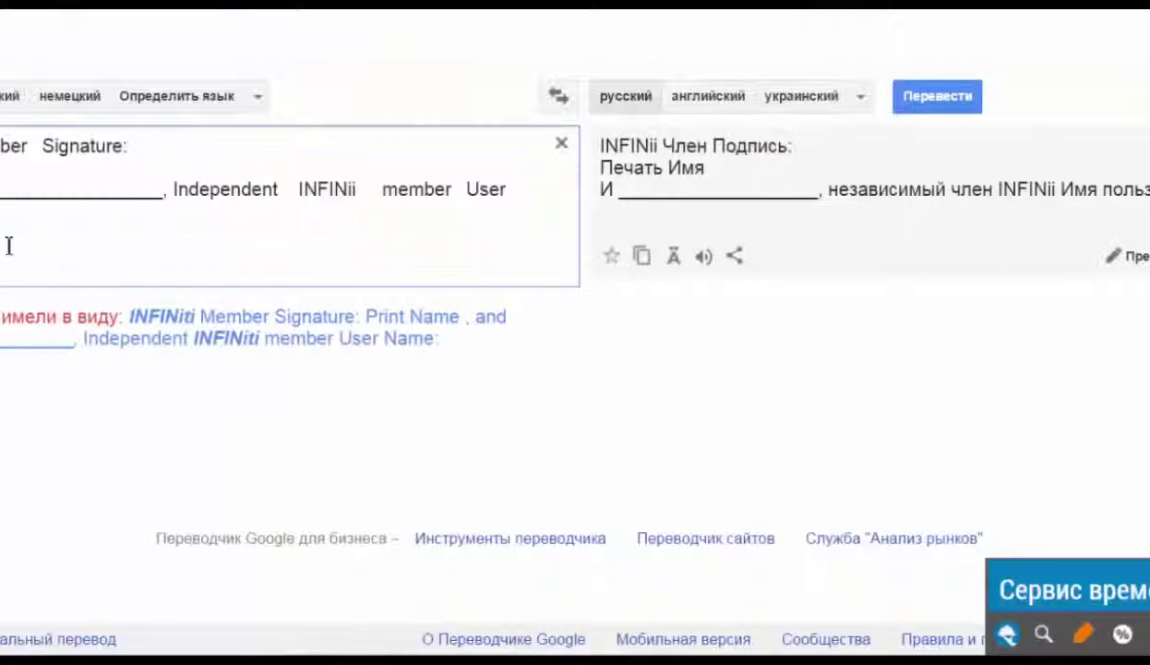
# Replace Google Translate's source text with the copied SpringBoard passage
pyautogui.hotkey('ctrl', 'a')
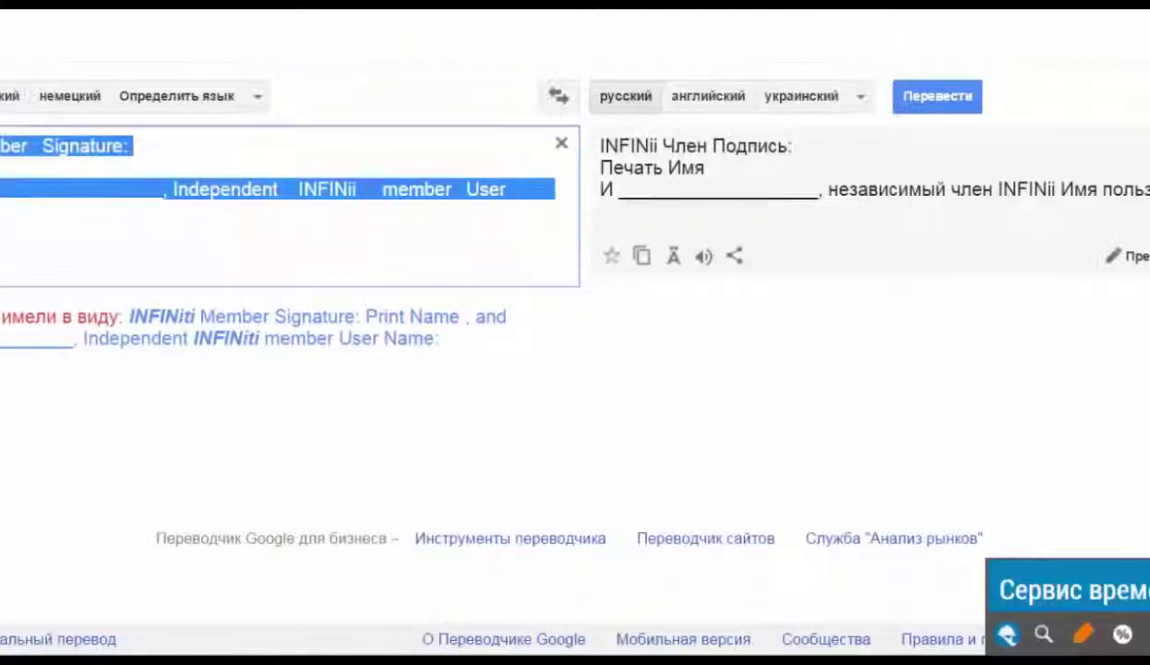
pyautogui.hotkey('ctrl', 'v')
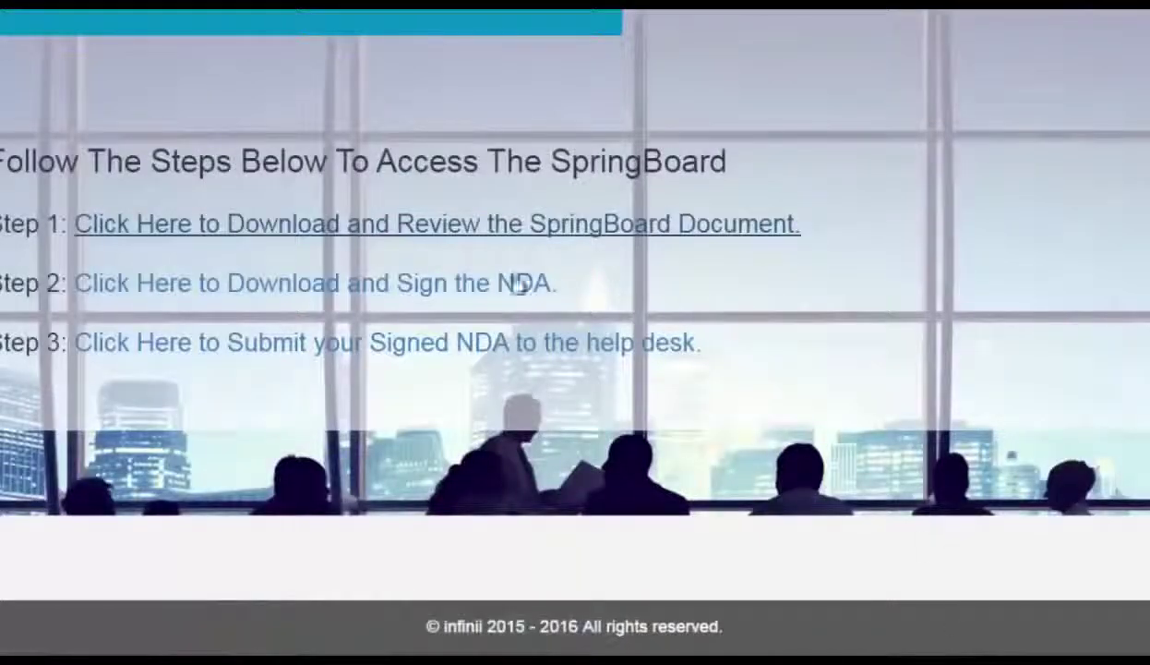
# Open the Step 2 Non-Circumvention Agreement PDF and select all its text
pyautogui.click(437, 289)
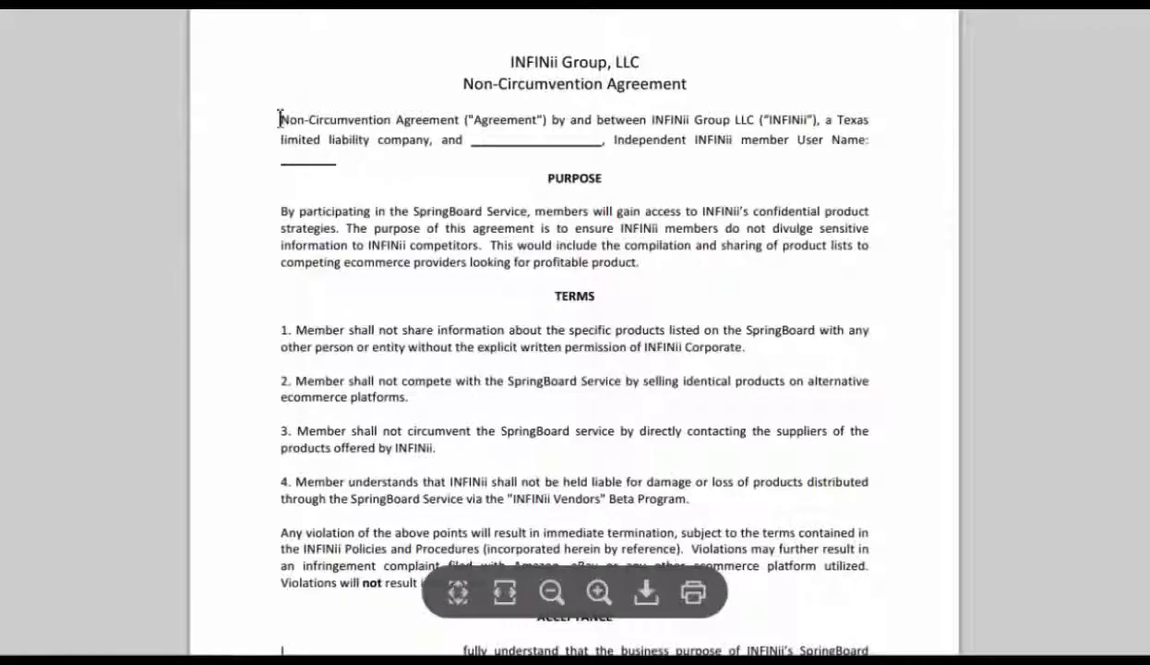
pyautogui.hotkey('ctrl', 'a')
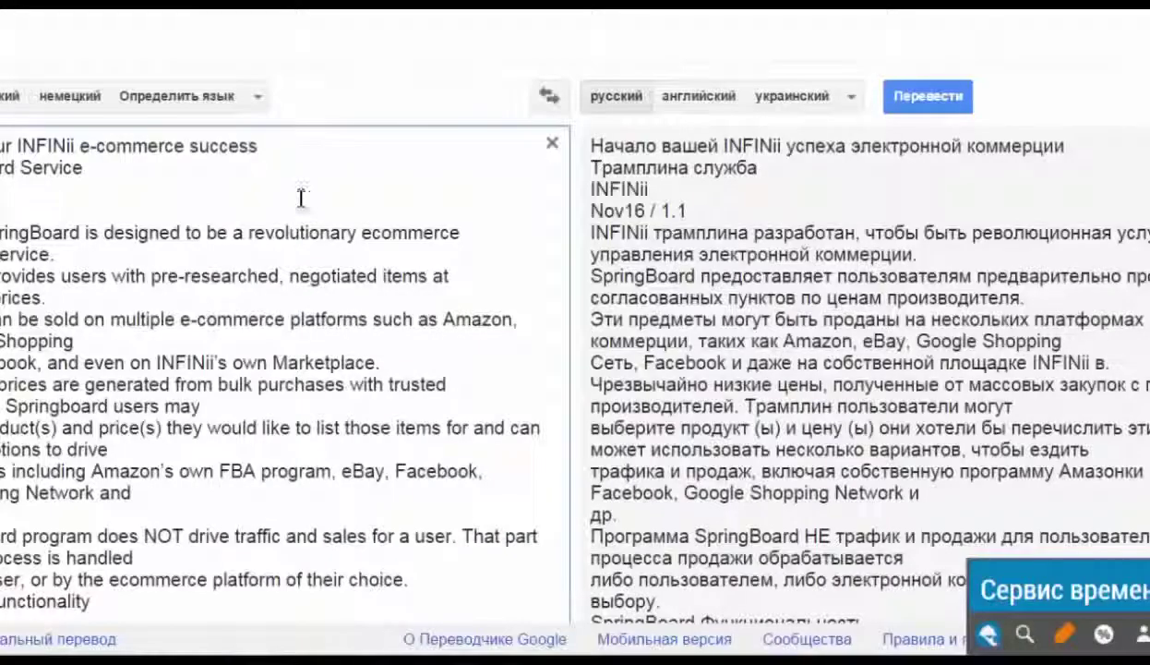
# Paste the NDA text as the source and read down its Russian translation
pyautogui.hotkey('ctrl', 'a')
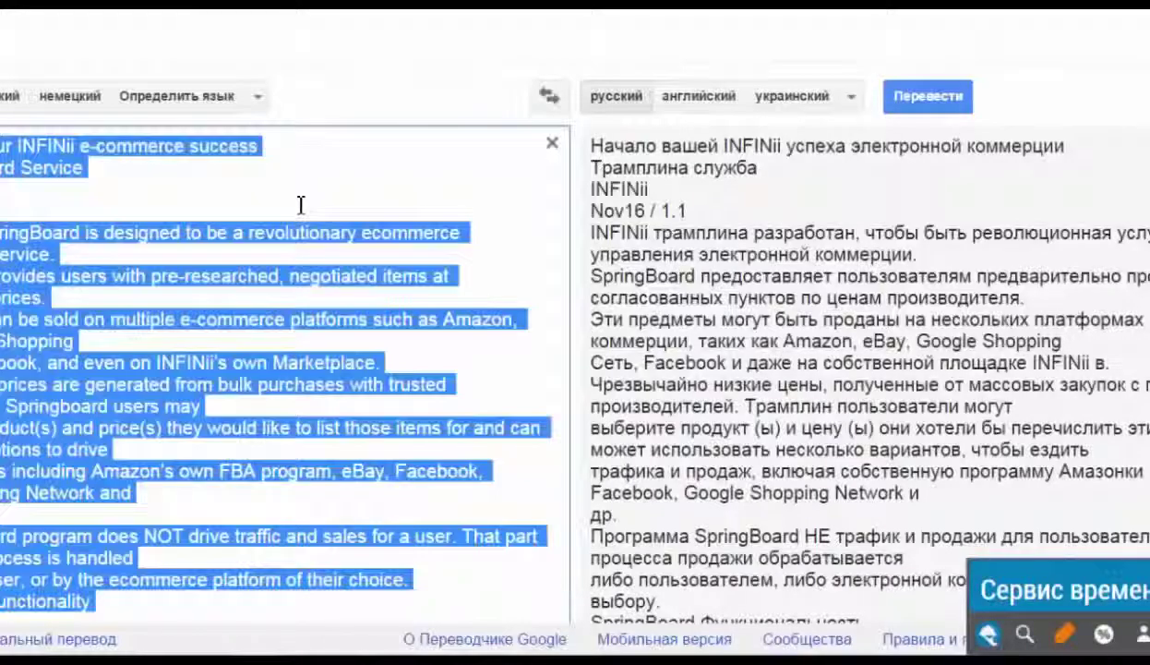
pyautogui.hotkey('ctrl', 'v')
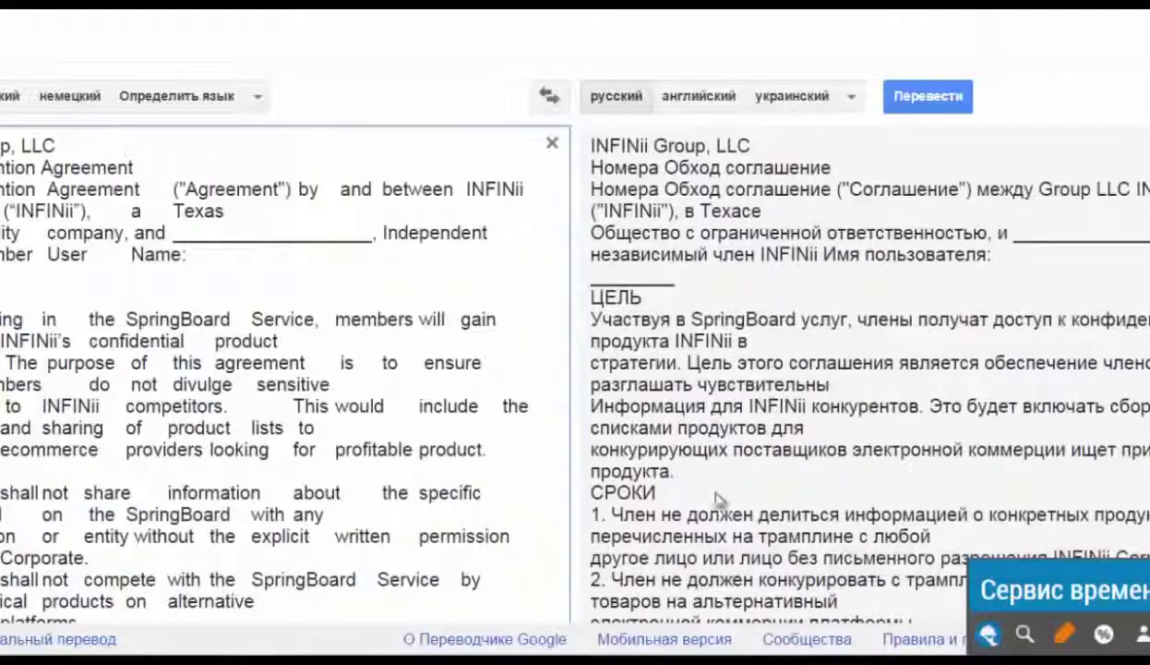
pyautogui.scroll(-6, 859, 369)
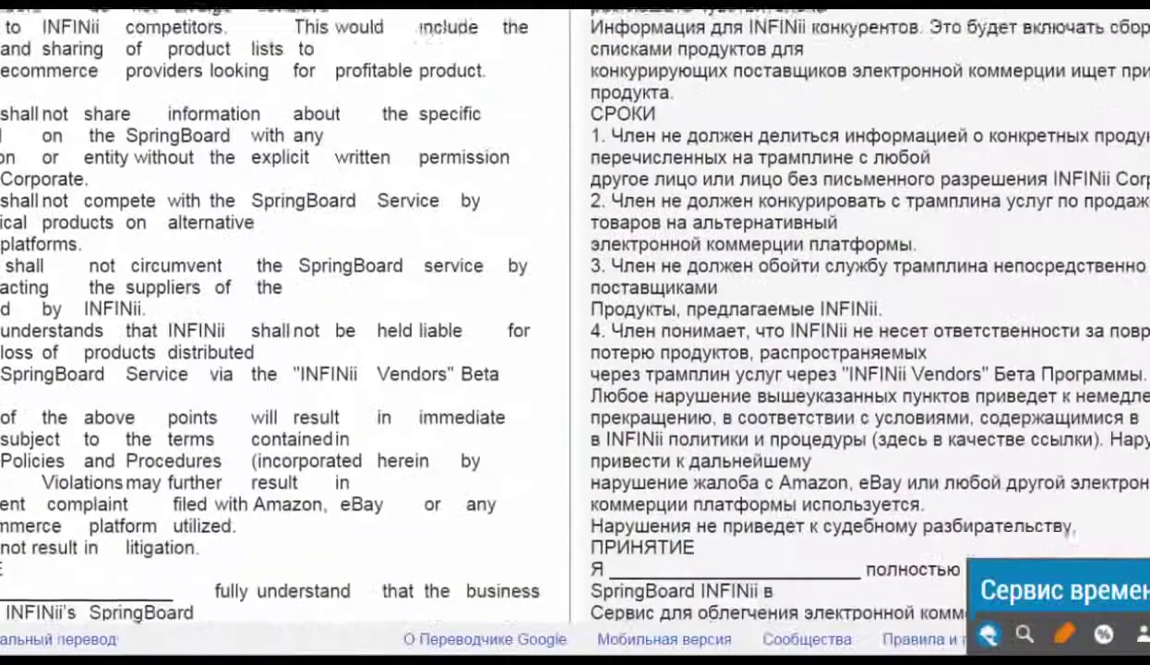
pyautogui.scroll(-1, 859, 369)
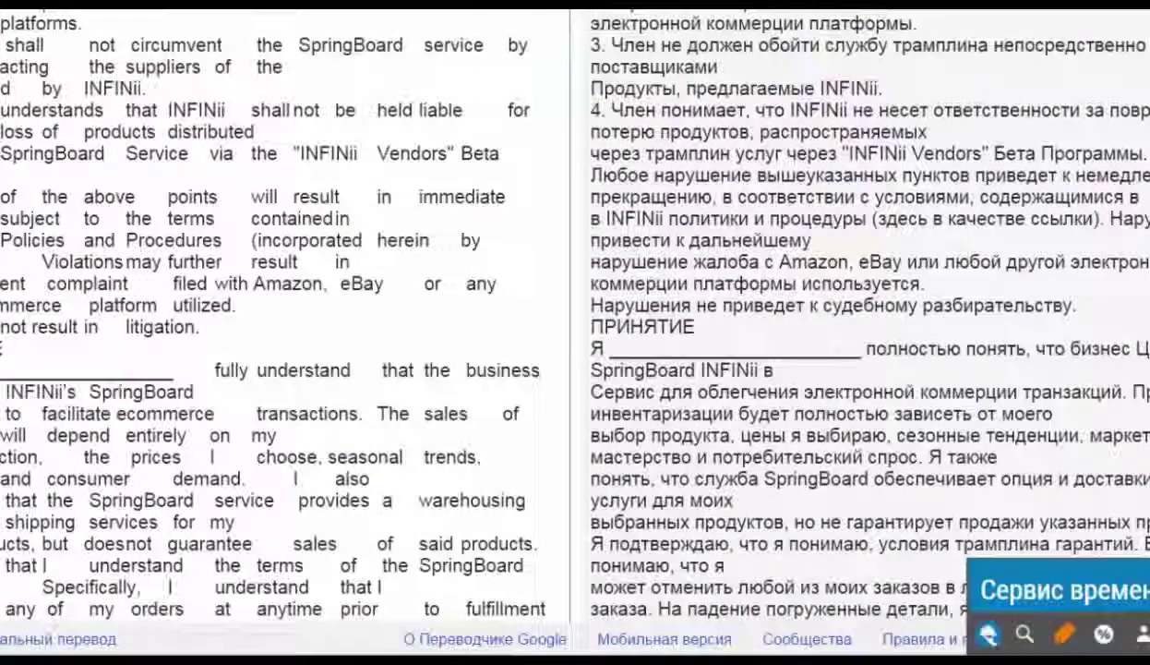
pyautogui.scroll(-1, 796, 346)
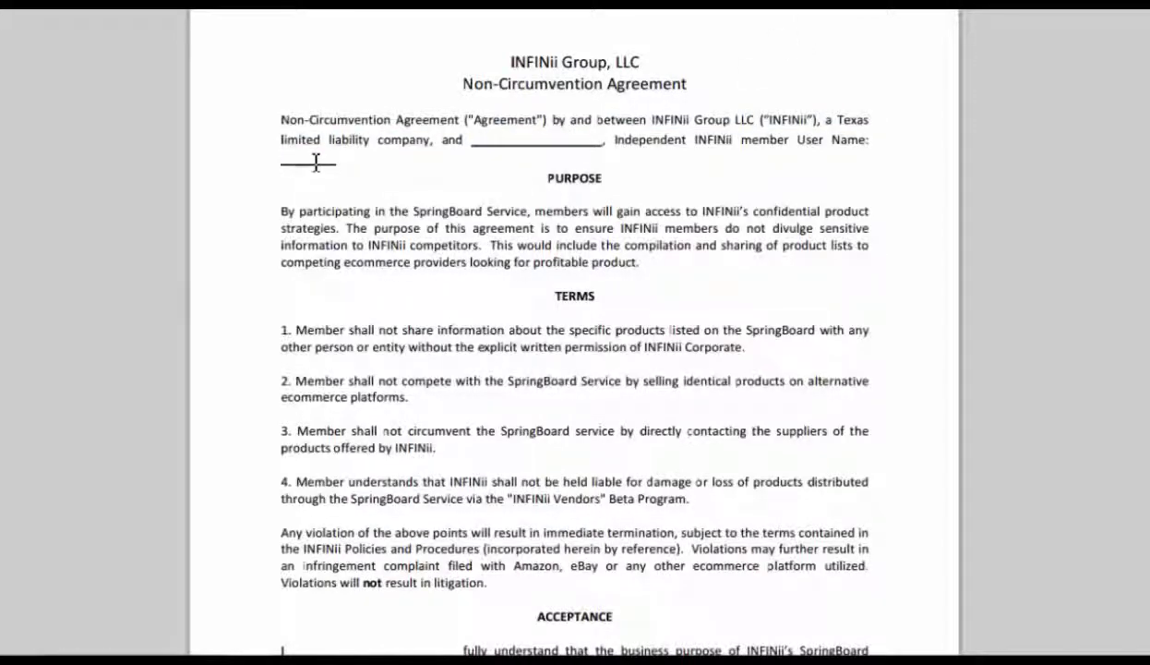
# Scroll the NDA down to its signature block and back up
pyautogui.scroll(-5, 575, 332)
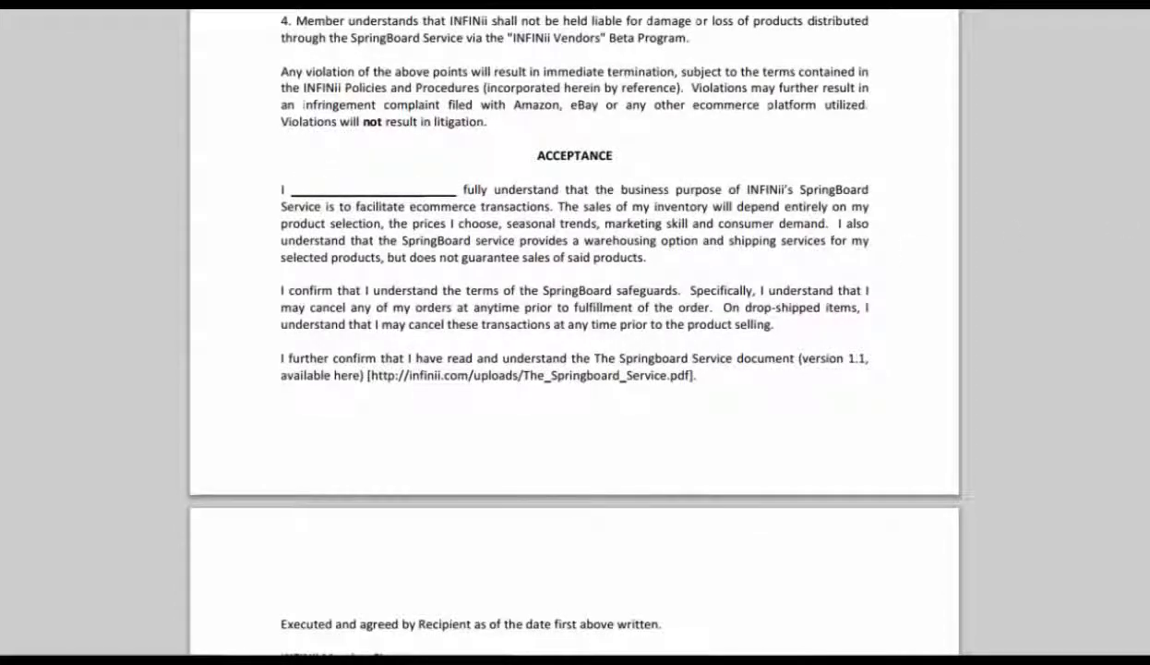
pyautogui.scroll(-5, 574, 332)
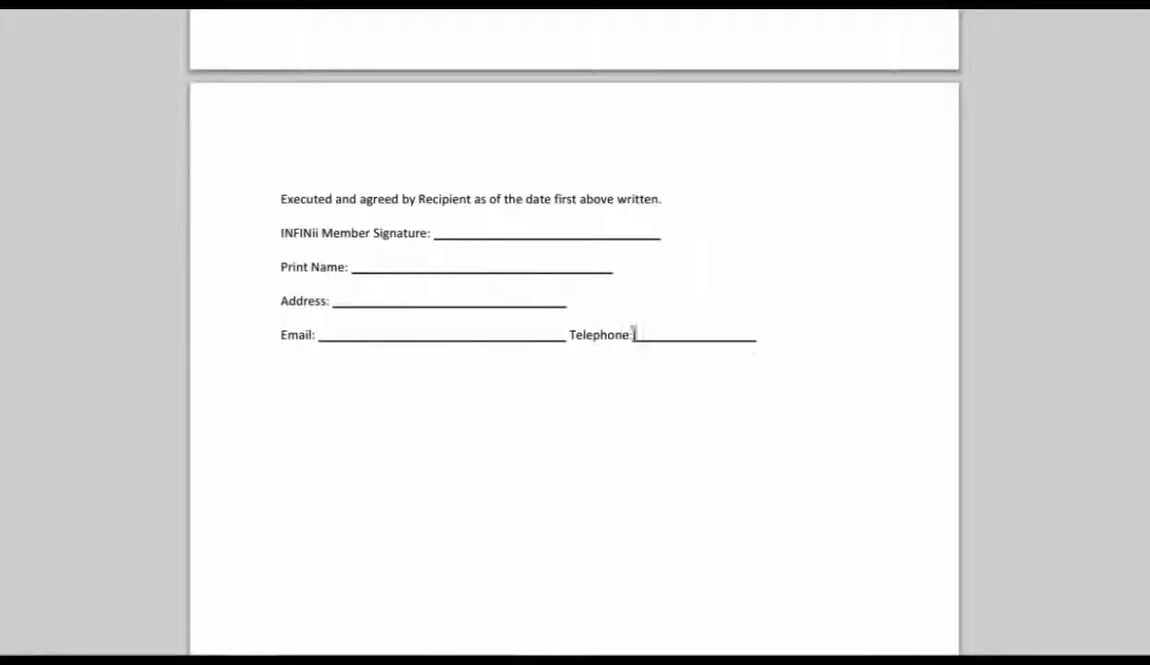
pyautogui.scroll(10, 574, 333)
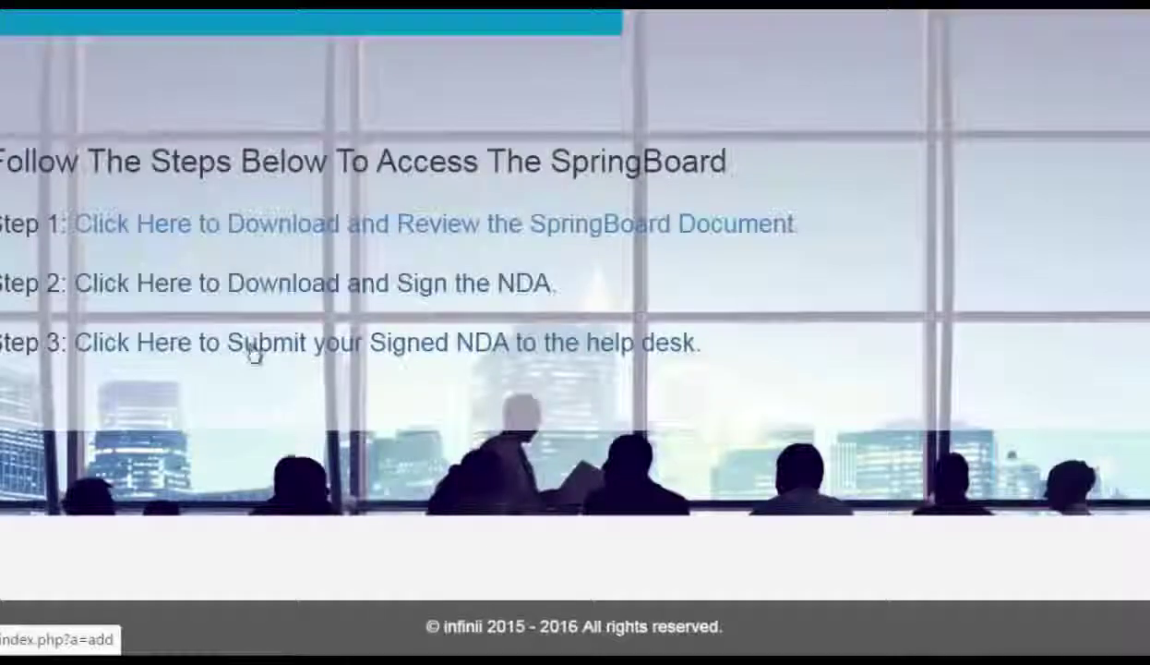
# Open the Step 3 help desk ticket form, set Priority to High, and go through its fields
pyautogui.click(250, 351)
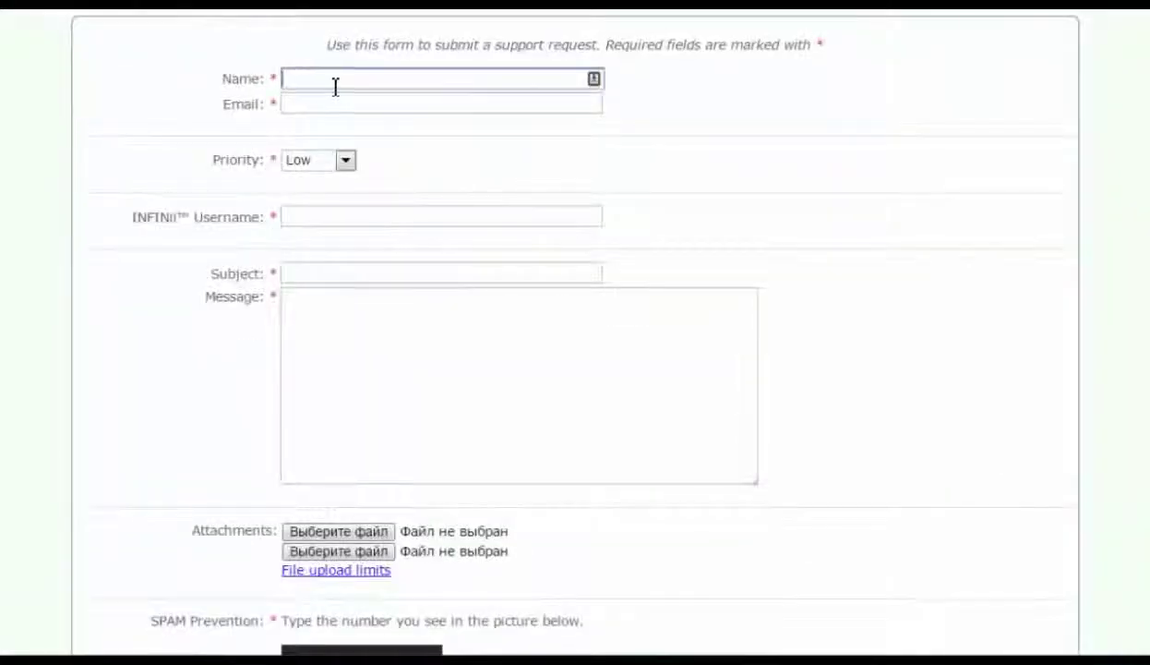
pyautogui.click(314, 104)
pyautogui.click(344, 161)
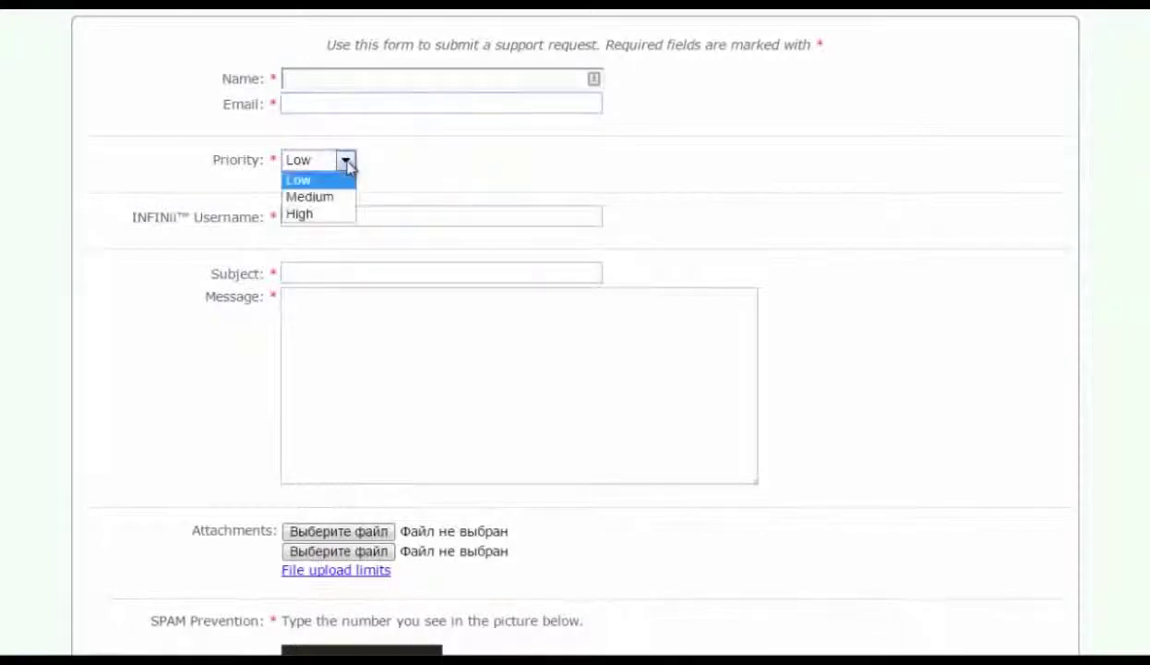
pyautogui.click(330, 217)
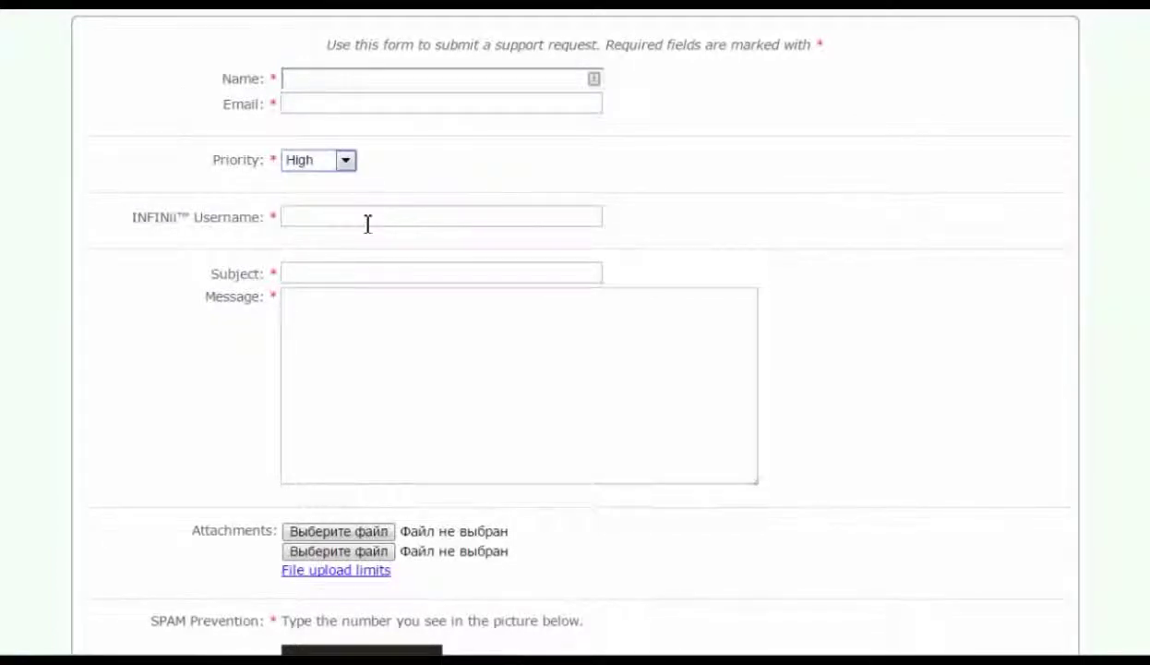
pyautogui.click(356, 221)
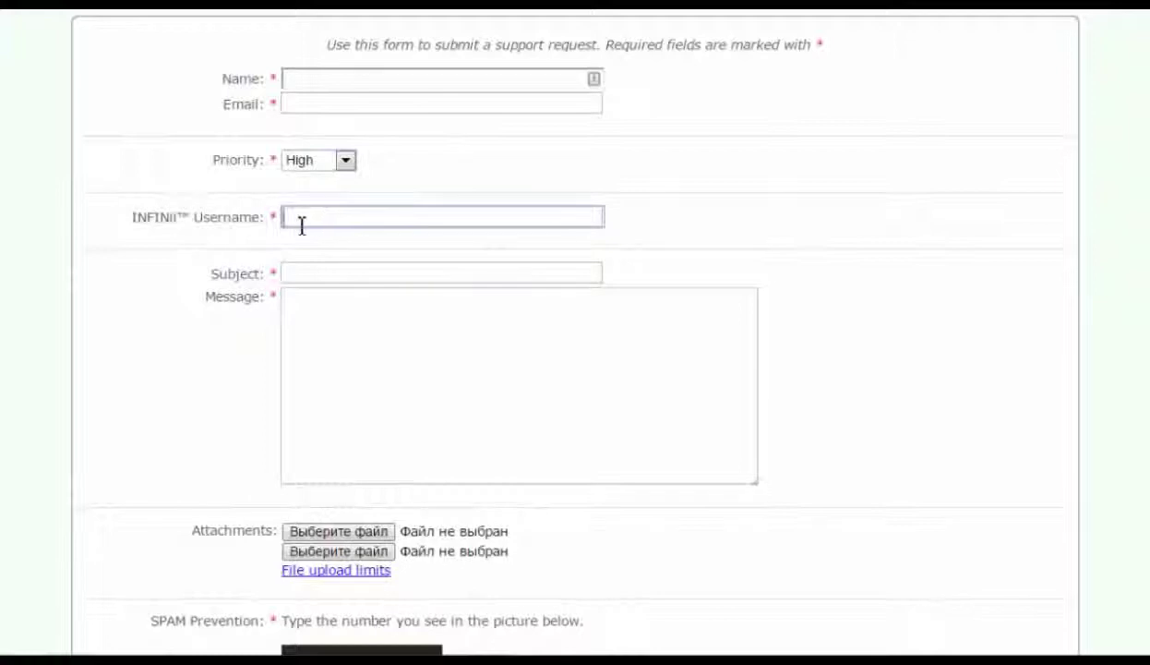
pyautogui.click(362, 274)
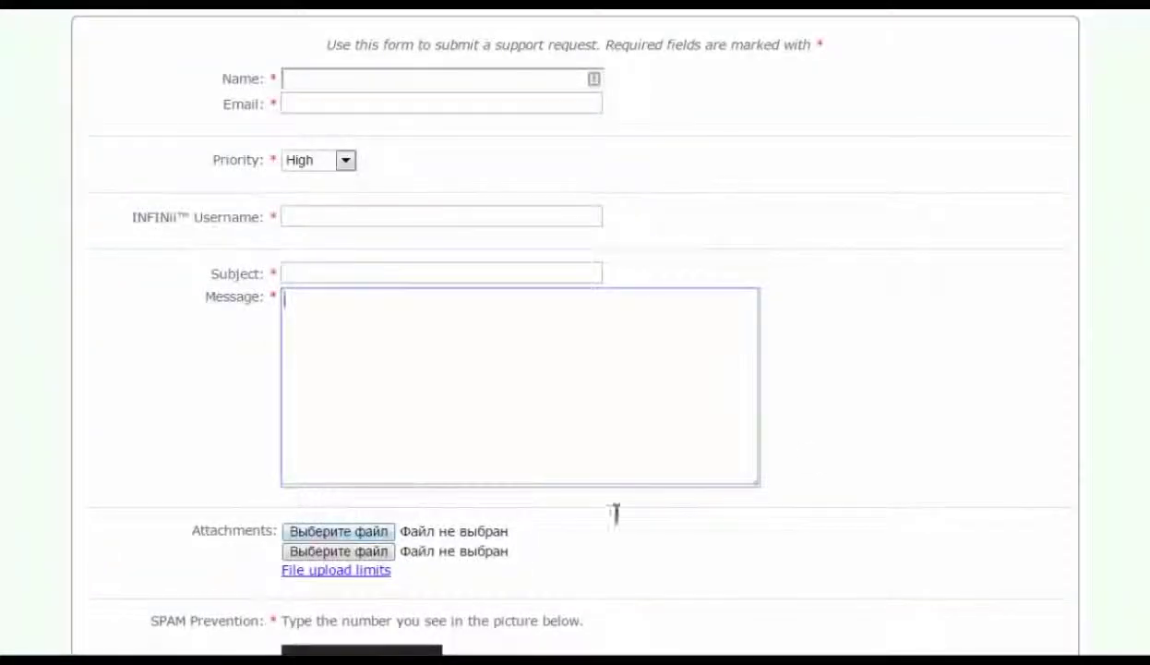
pyautogui.scroll(-3, 646, 397)
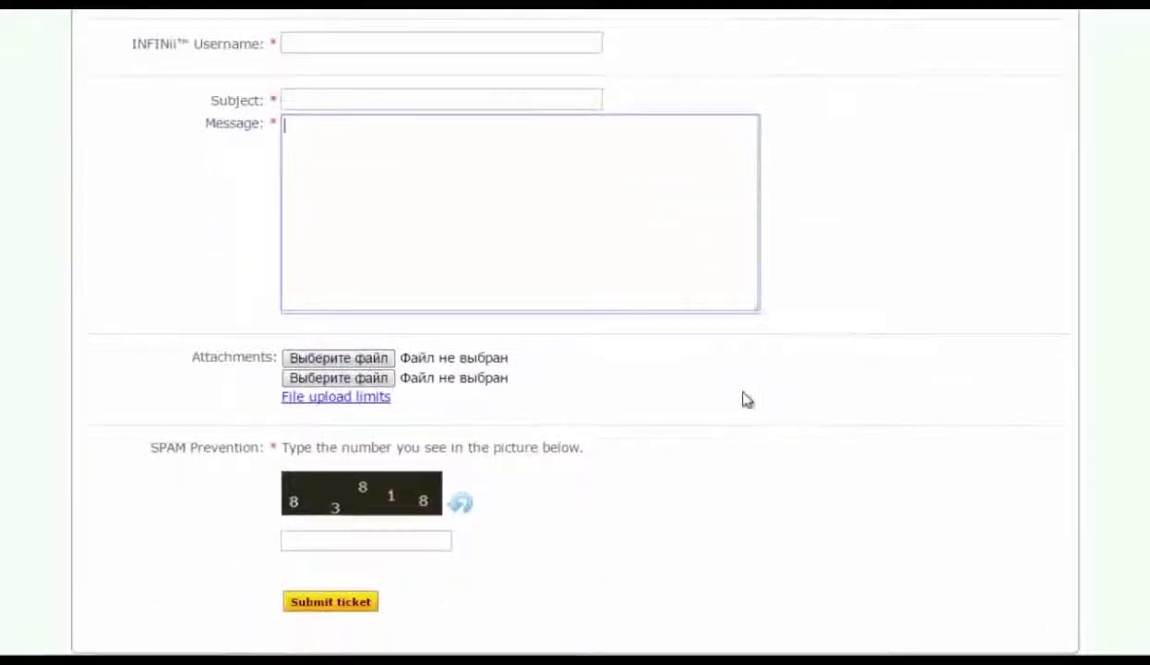
pyautogui.click(360, 542)
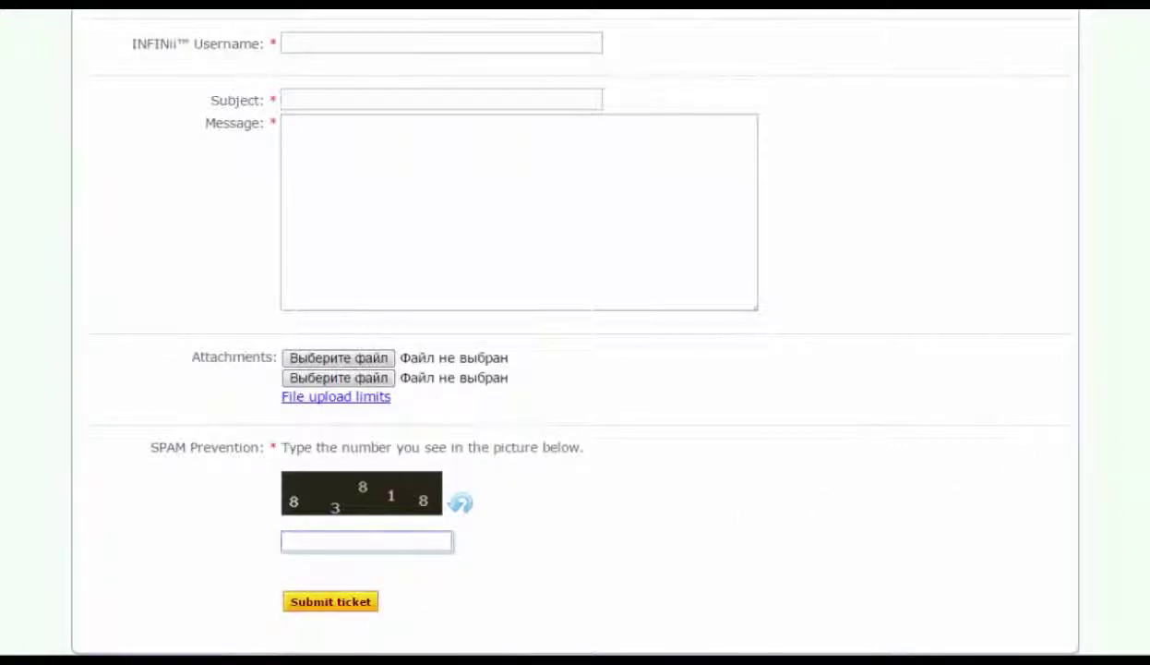
pyautogui.press('Return')
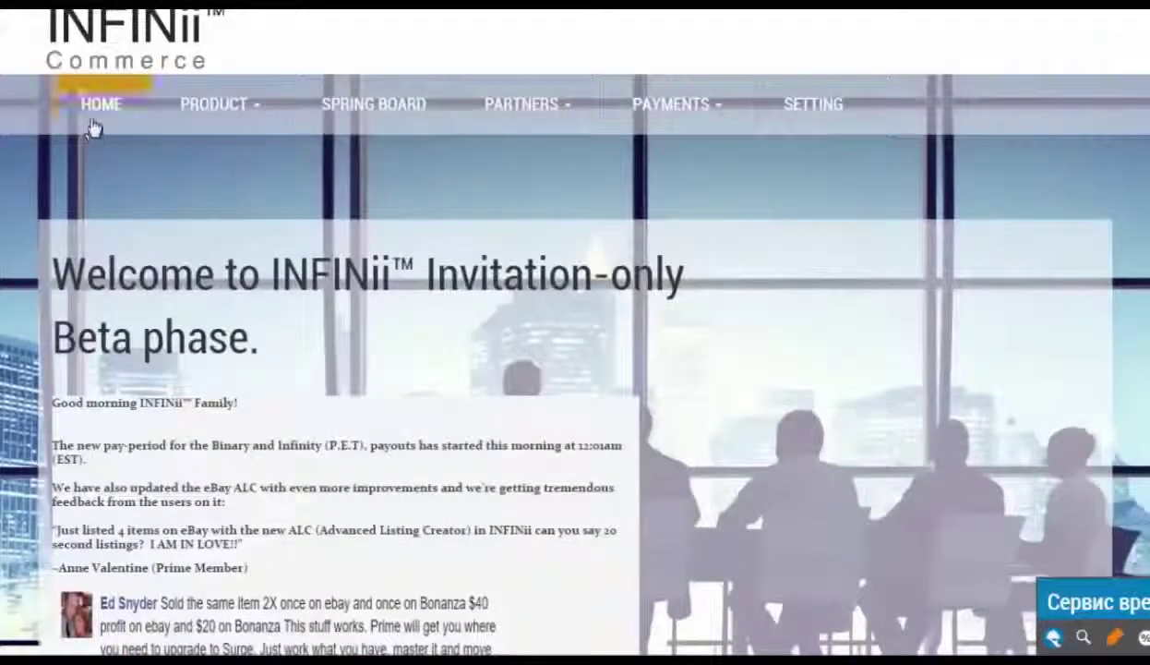
# Open the Training page under Product > Prime
pyautogui.moveTo(223, 105)
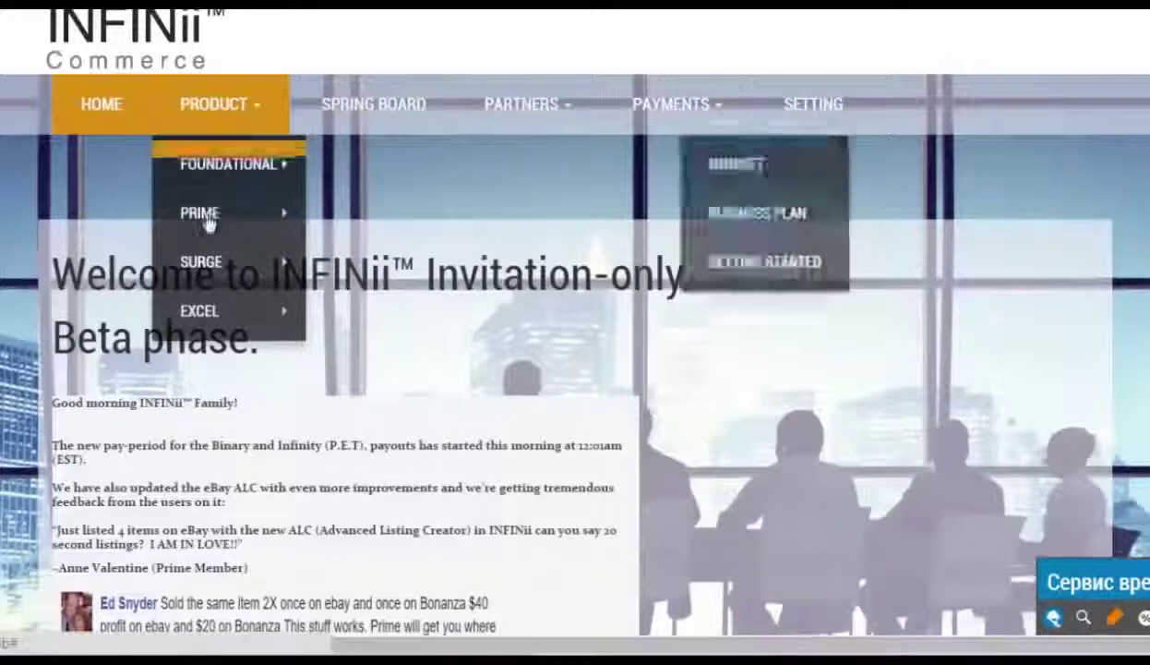
pyautogui.moveTo(220, 224)
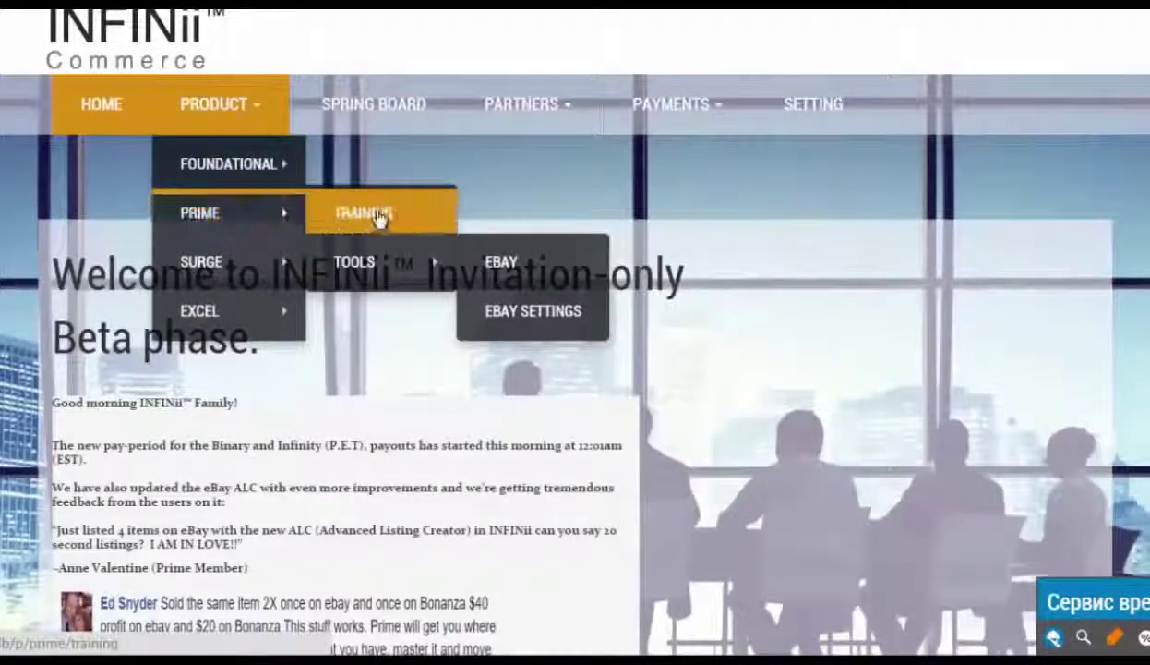
pyautogui.click(371, 221)
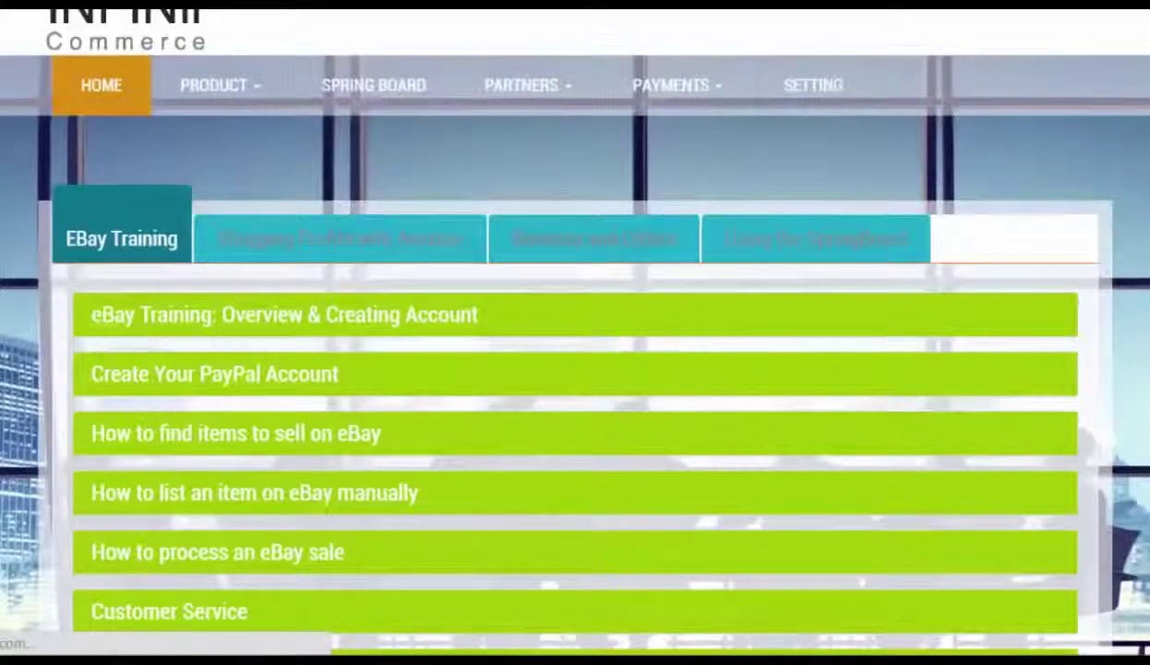
pyautogui.scroll(-2, 285, 314)
pyautogui.scroll(-1, 824, 259)
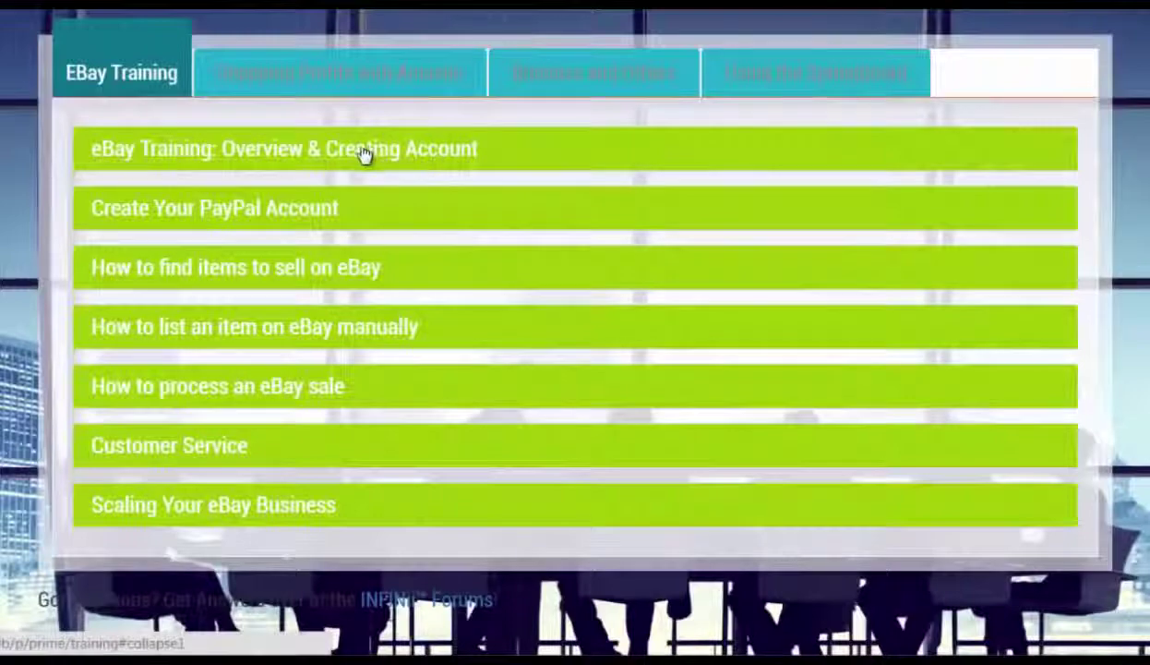
# Expand the 'eBay Training: Overview & Creating Account' lesson and play its video
pyautogui.click(368, 156)
pyautogui.click(560, 401)
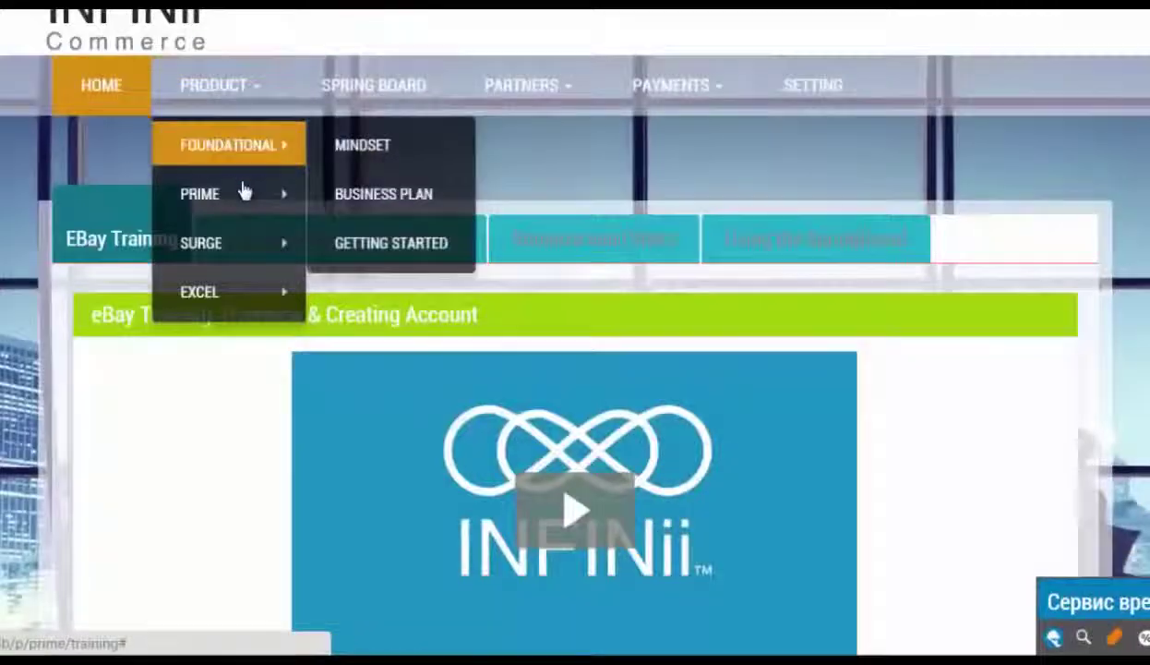
pyautogui.moveTo(244, 197)
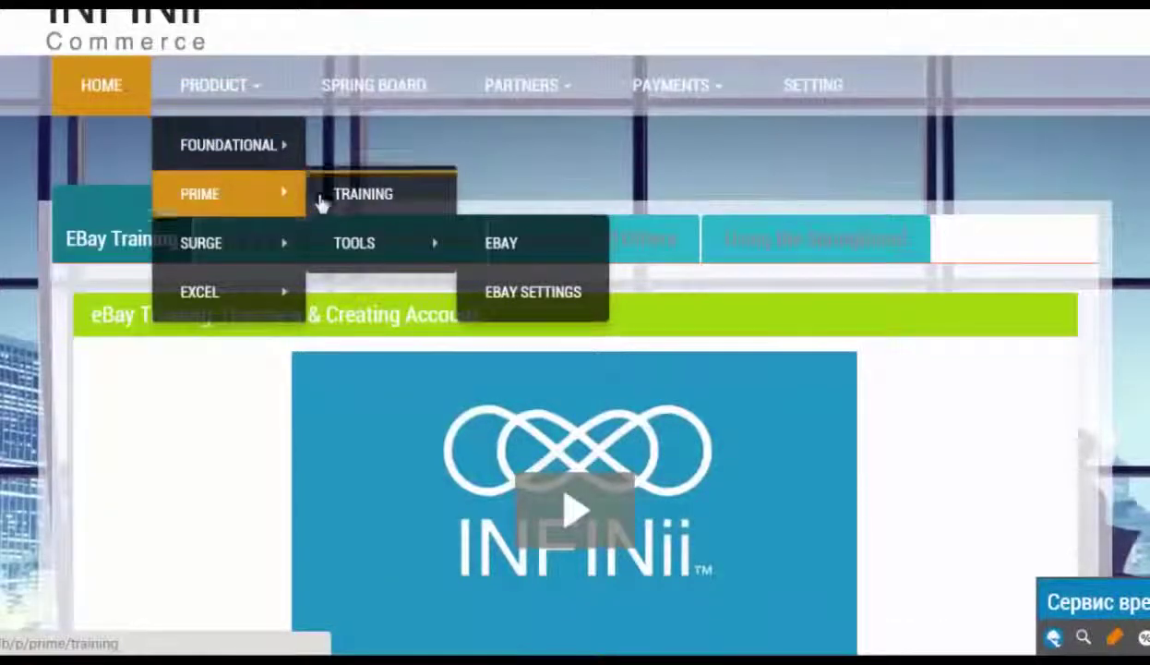